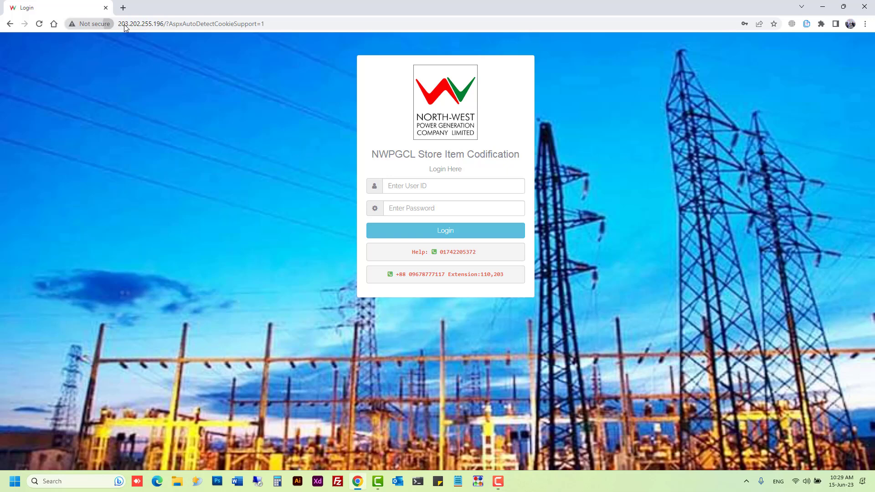
Step: Select the page address, then sign in as ADMIN using the saved browser login
{"action": "left_click", "coordinate": [289, 24]}
{"action": "left_click_drag", "start_coordinate": [291, 25], "coordinate": [114, 28]}
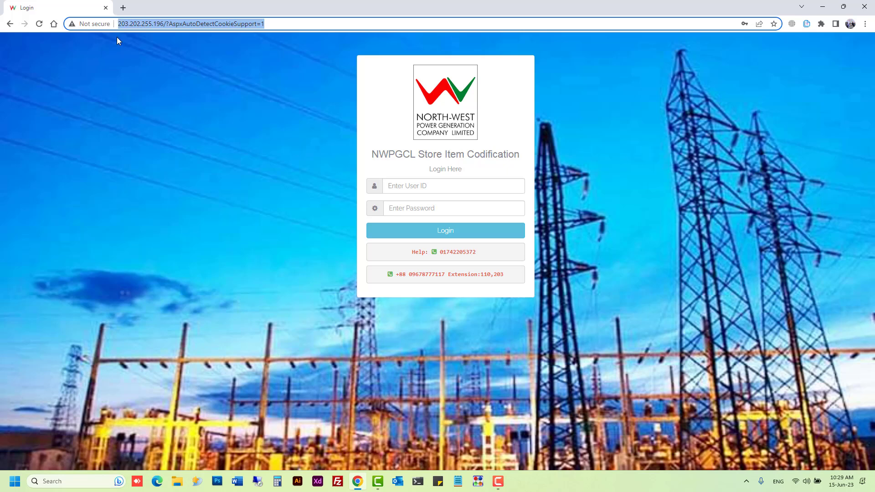
{"action": "left_click", "coordinate": [406, 188]}
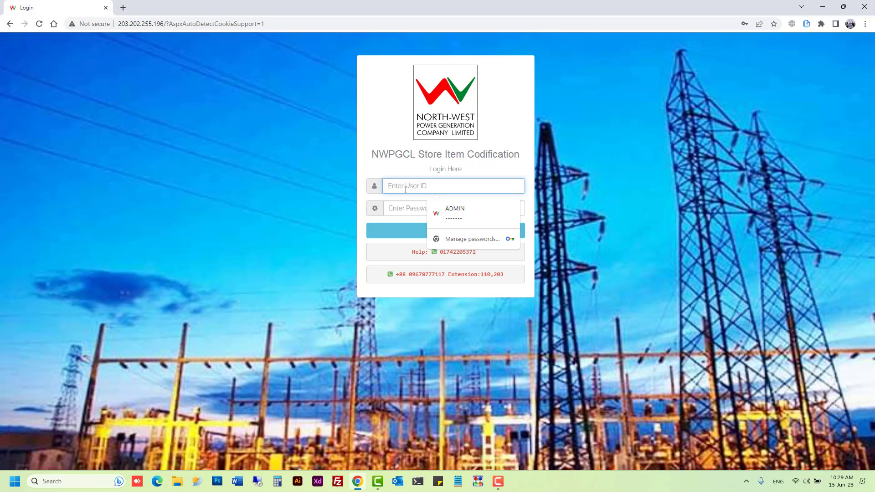
{"action": "type", "text": "ADMIN"}
{"action": "key", "text": "Tab"}
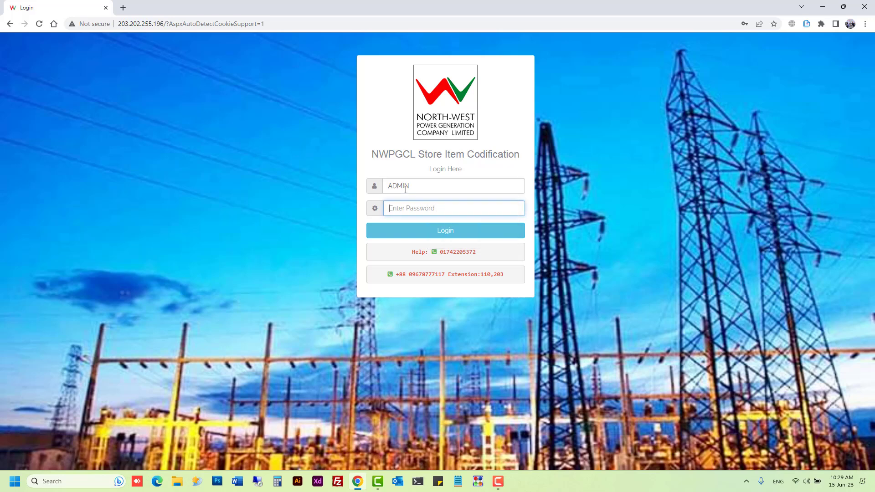
{"action": "left_click", "coordinate": [424, 187]}
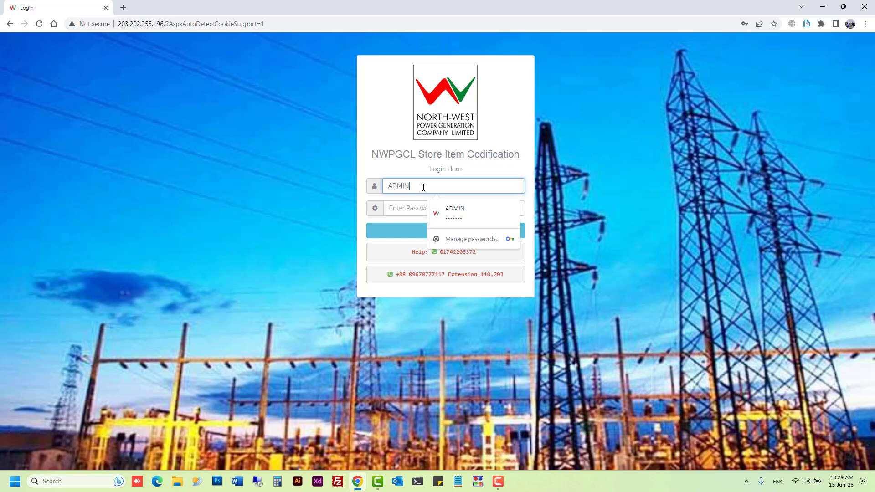
{"action": "left_click", "coordinate": [450, 214]}
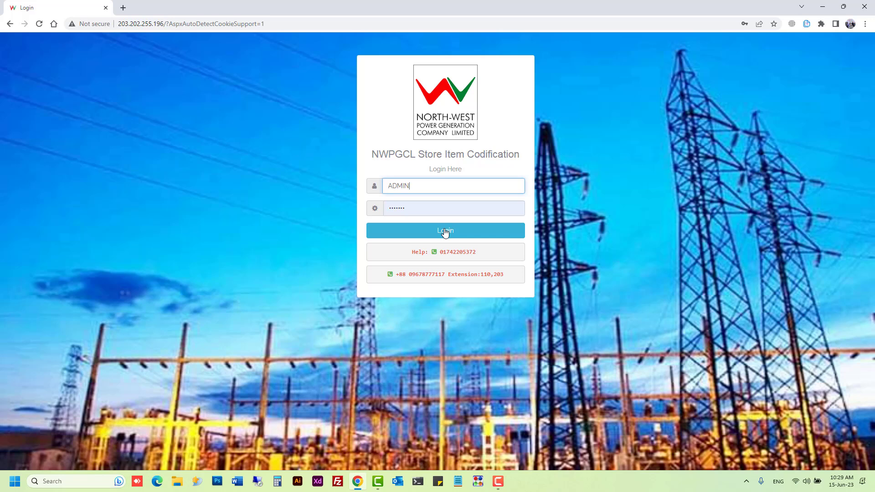
{"action": "left_click", "coordinate": [413, 230]}
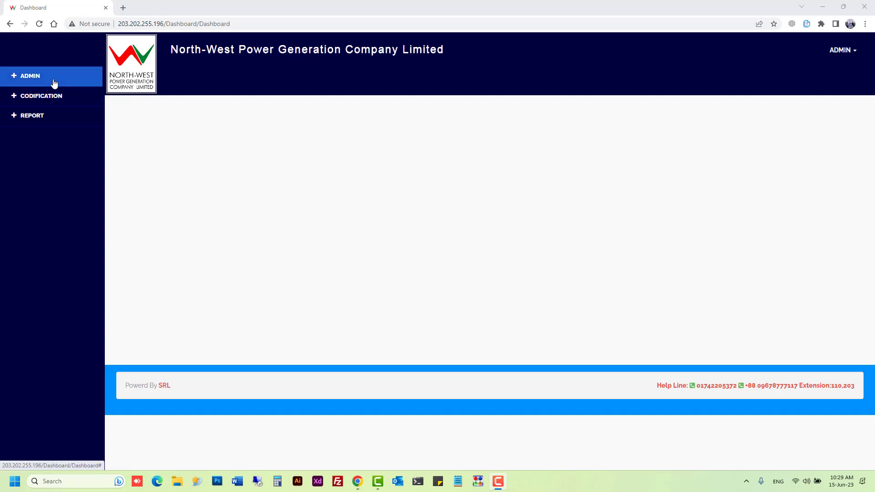
Step: Expand the ADMIN, CODIFICATION and REPORT sidebar sections and open User Level Creation
{"action": "left_click", "coordinate": [39, 84]}
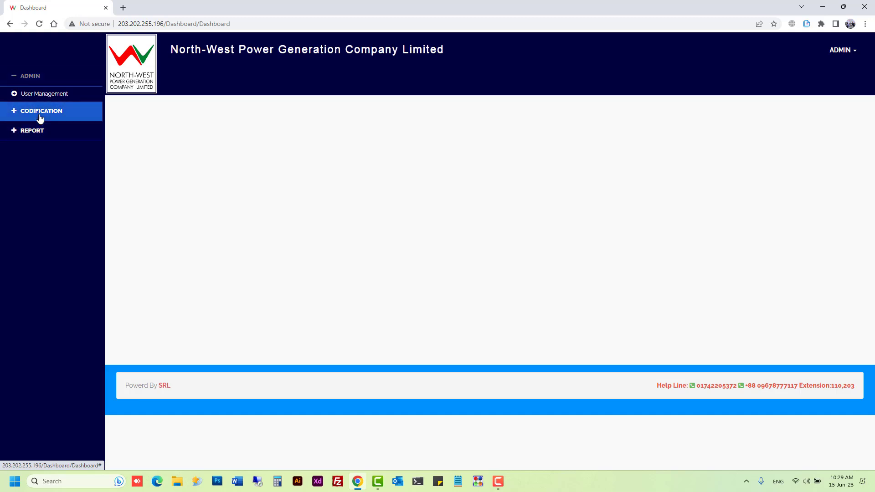
{"action": "left_click", "coordinate": [40, 116]}
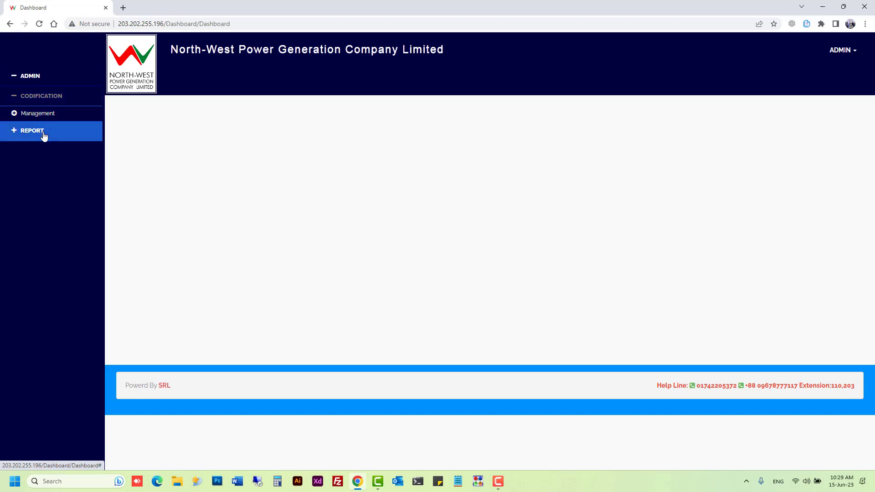
{"action": "left_click", "coordinate": [44, 134]}
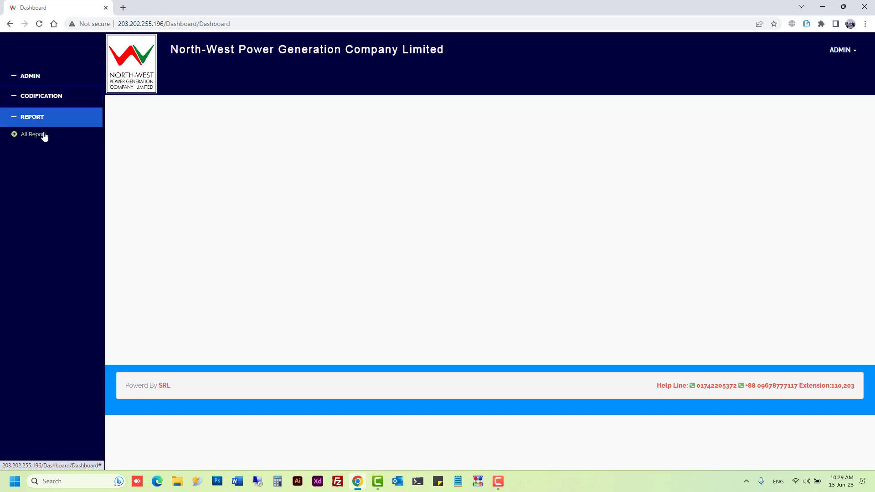
{"action": "left_click", "coordinate": [47, 87]}
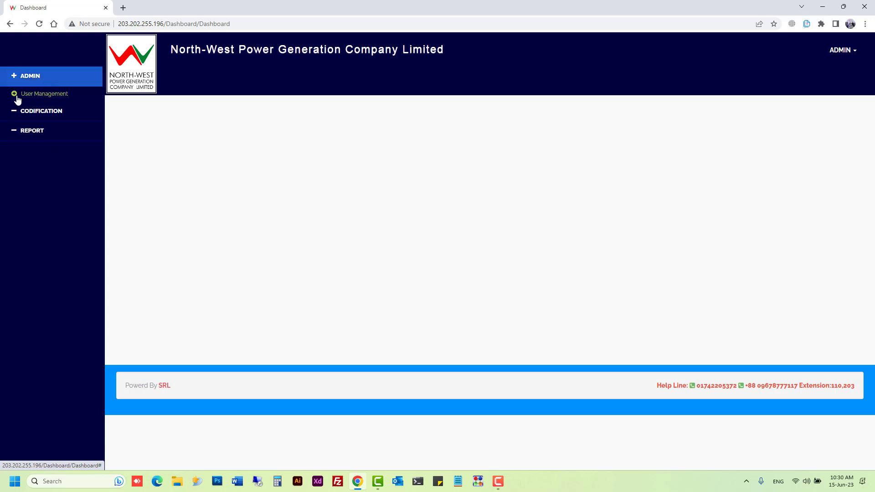
{"action": "left_click", "coordinate": [16, 97]}
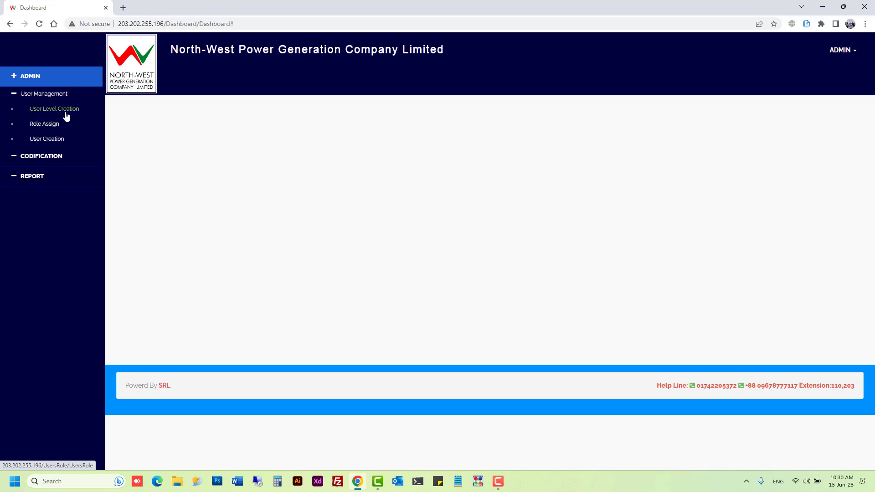
{"action": "left_click", "coordinate": [66, 110]}
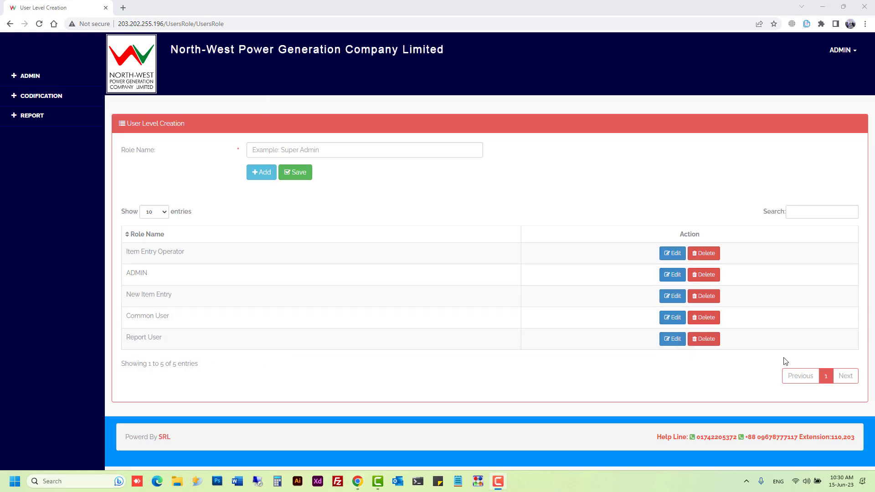
Step: Add the role 'NEW TEST USER LEVEL', save it and acknowledge the confirmation
{"action": "left_click", "coordinate": [311, 151]}
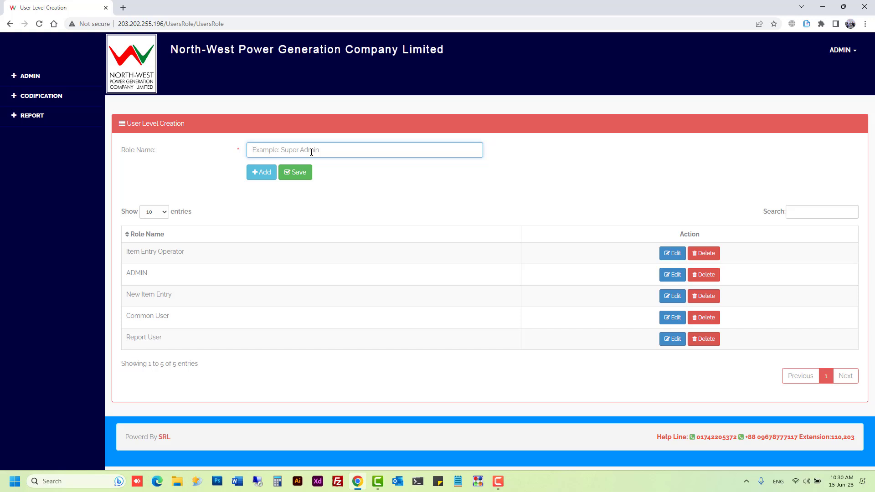
{"action": "type", "text": "nEW"}
{"action": "key", "text": "BackSpace"}
{"action": "key", "text": "BackSpace"}
{"action": "key", "text": "BackSpace"}
{"action": "type", "text": "NEW TEST G"}
{"action": "key", "text": "BackSpace"}
{"action": "type", "text": "USER LEVEL"}
{"action": "left_click", "coordinate": [258, 178]}
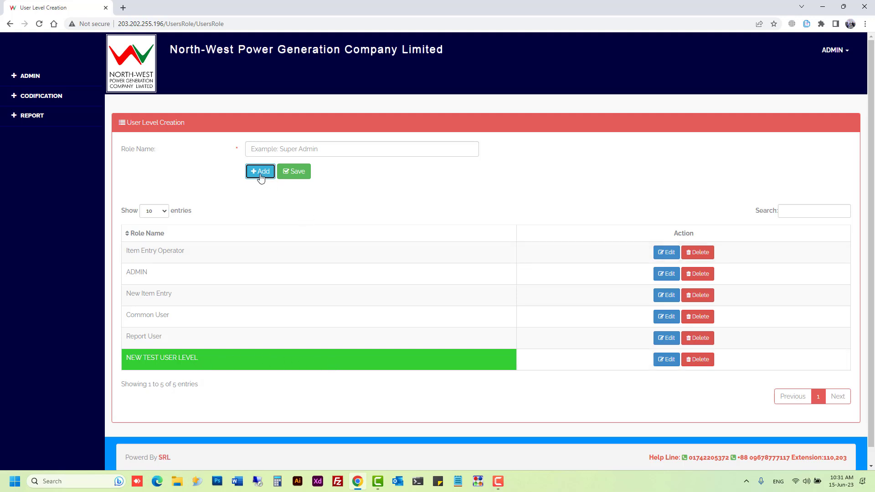
{"action": "left_click", "coordinate": [294, 172]}
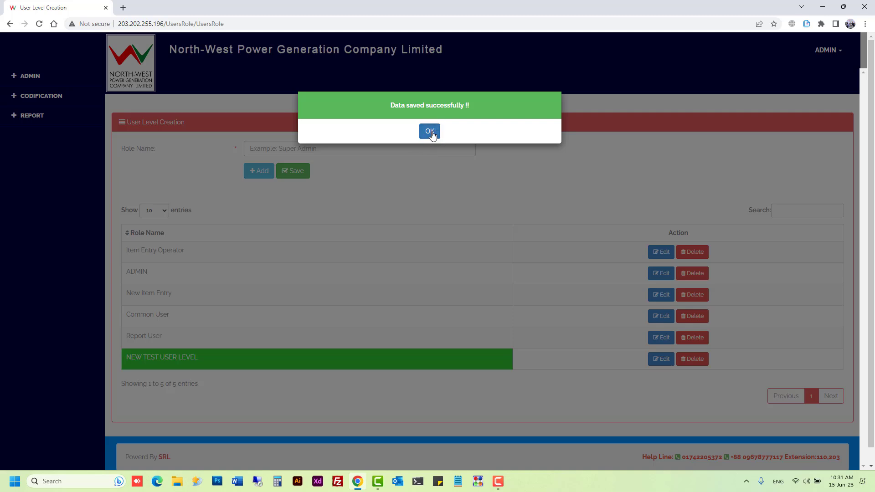
{"action": "left_click", "coordinate": [431, 132]}
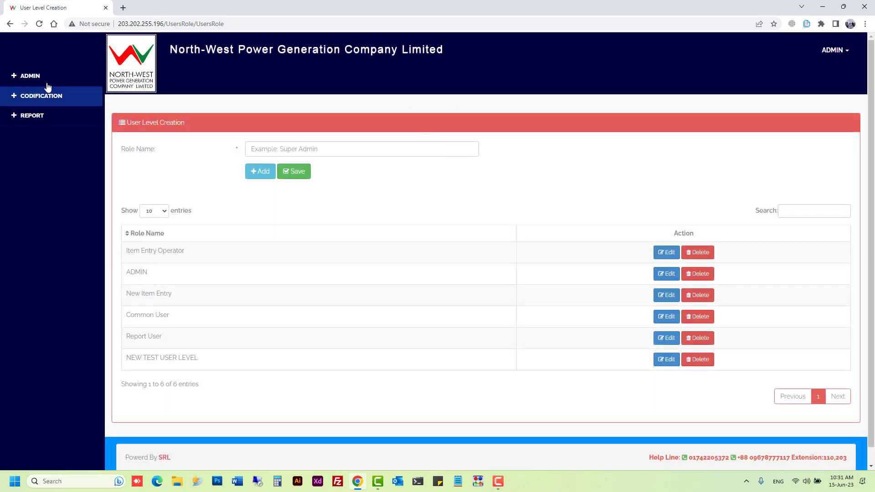
{"action": "left_click", "coordinate": [45, 81]}
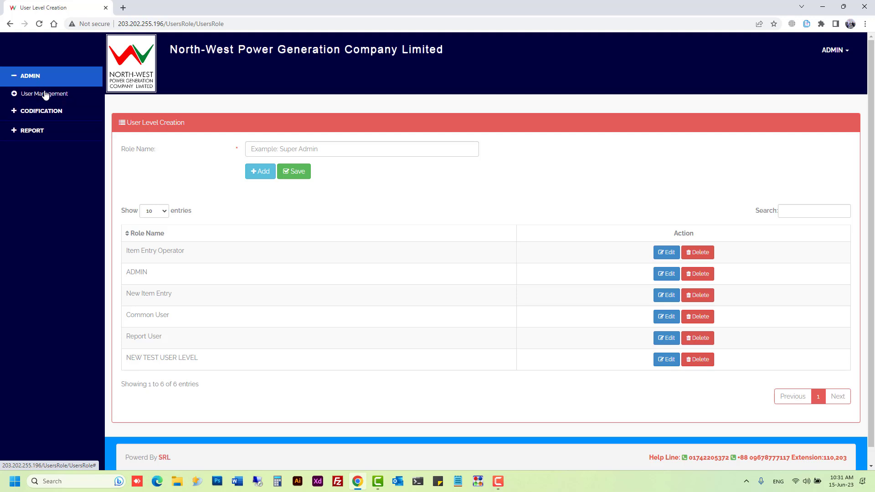
Step: Open Role Assign and select the NEW TEST USER LEVEL role
{"action": "left_click", "coordinate": [46, 94]}
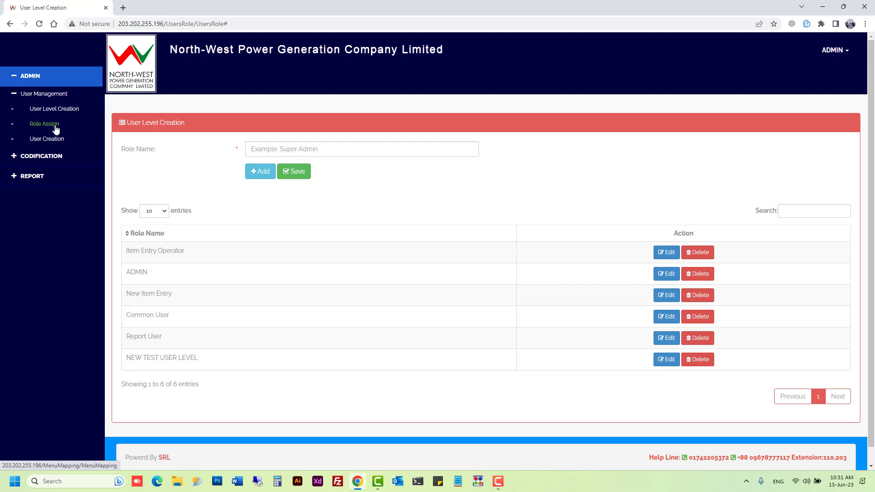
{"action": "left_click", "coordinate": [55, 128]}
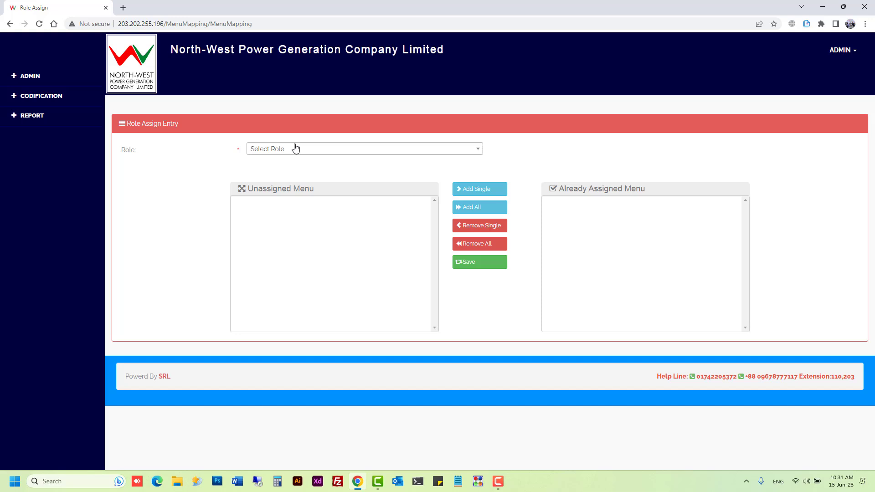
{"action": "left_click", "coordinate": [305, 155]}
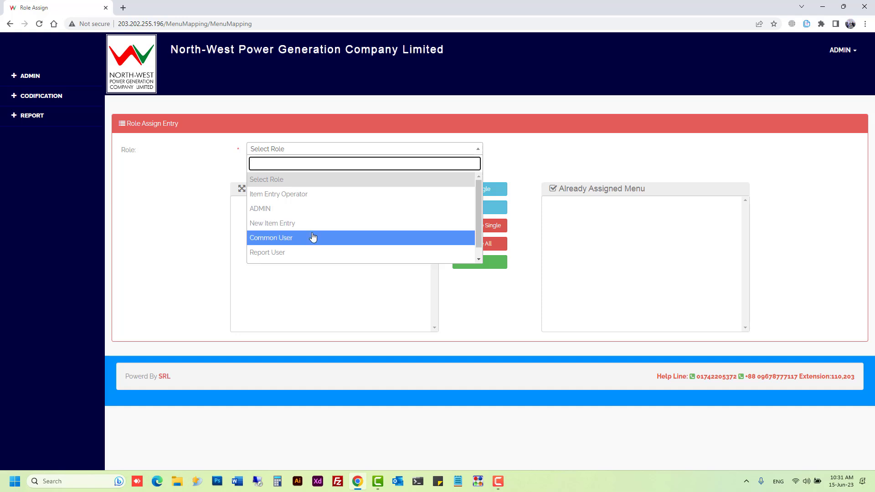
{"action": "left_click", "coordinate": [481, 257]}
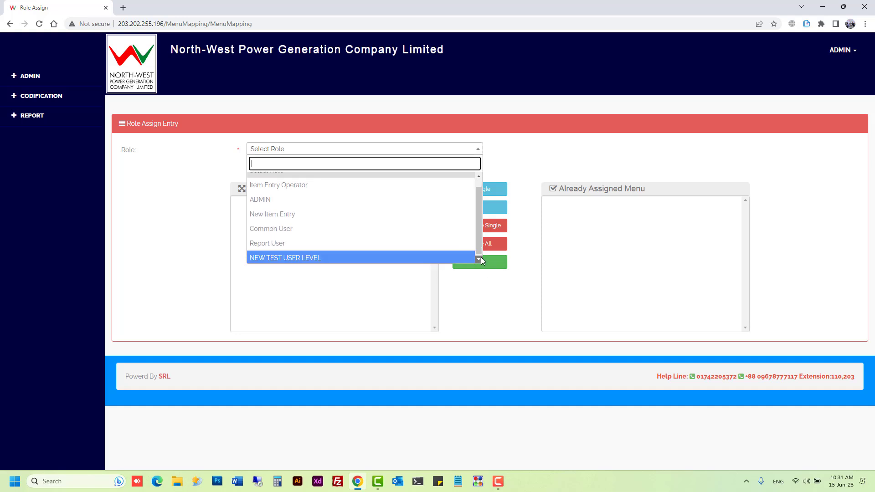
{"action": "left_click", "coordinate": [305, 258]}
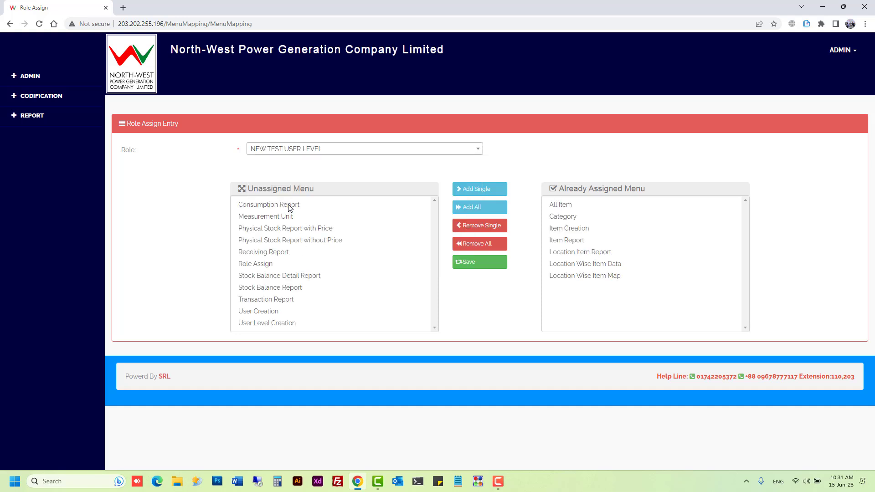
Step: Try assigning Consumption Report, Measurement Unit and Stock Balance Detail Report, then unassign all pages
{"action": "left_click", "coordinate": [289, 207]}
{"action": "double_click", "coordinate": [484, 194]}
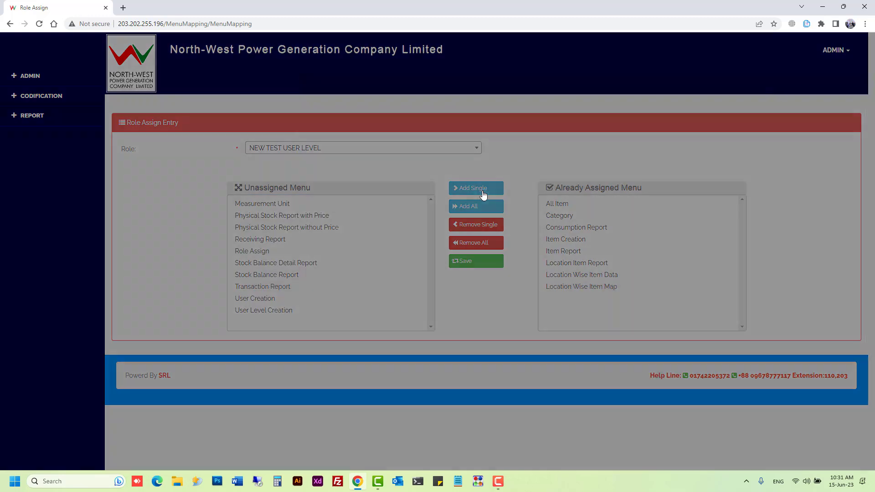
{"action": "left_click", "coordinate": [432, 132]}
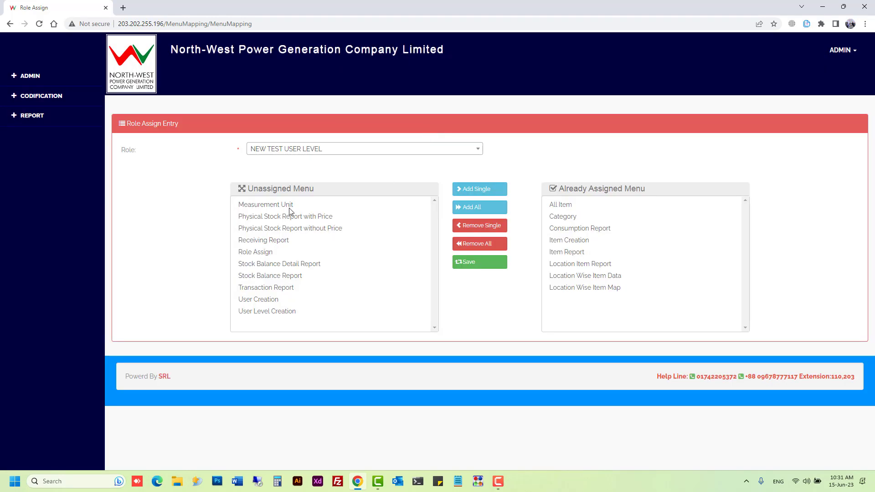
{"action": "left_click", "coordinate": [292, 207]}
{"action": "left_click", "coordinate": [281, 262]}
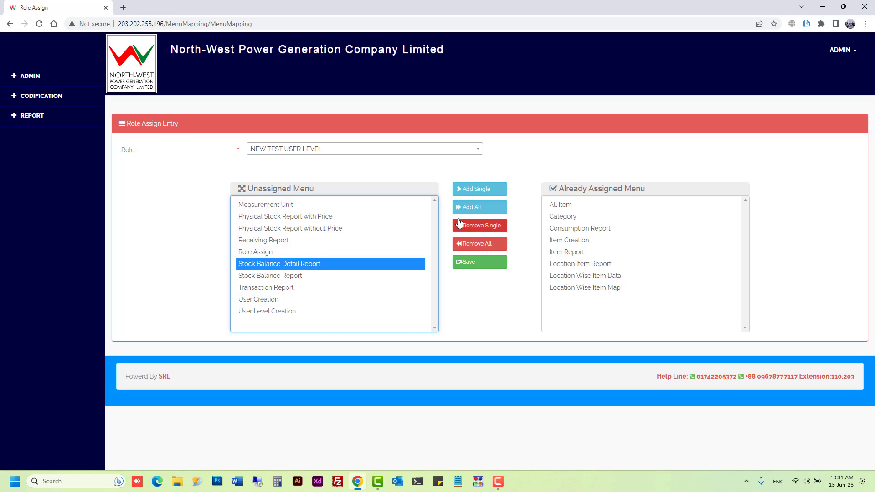
{"action": "left_click", "coordinate": [490, 208]}
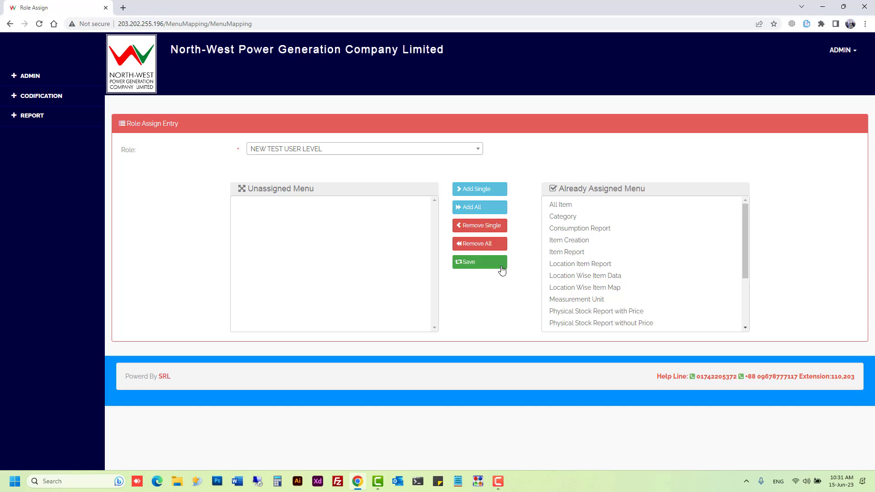
{"action": "left_click", "coordinate": [575, 233]}
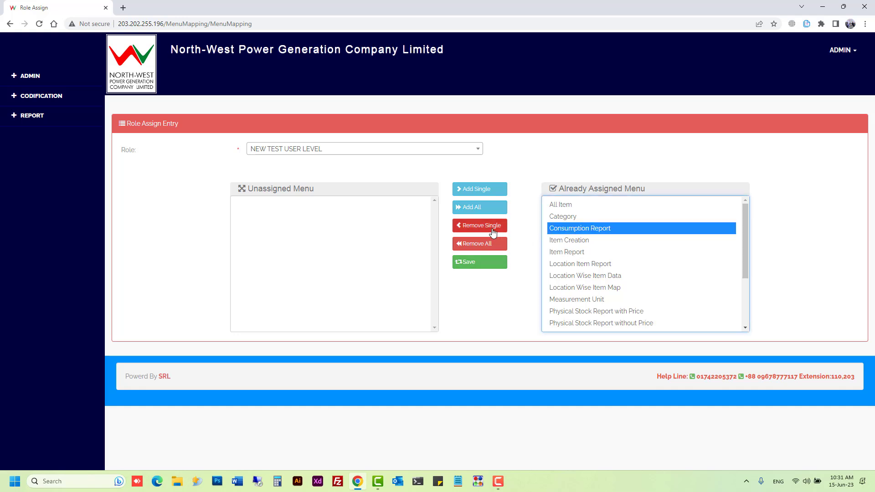
{"action": "left_click", "coordinate": [491, 226]}
{"action": "left_click", "coordinate": [498, 244]}
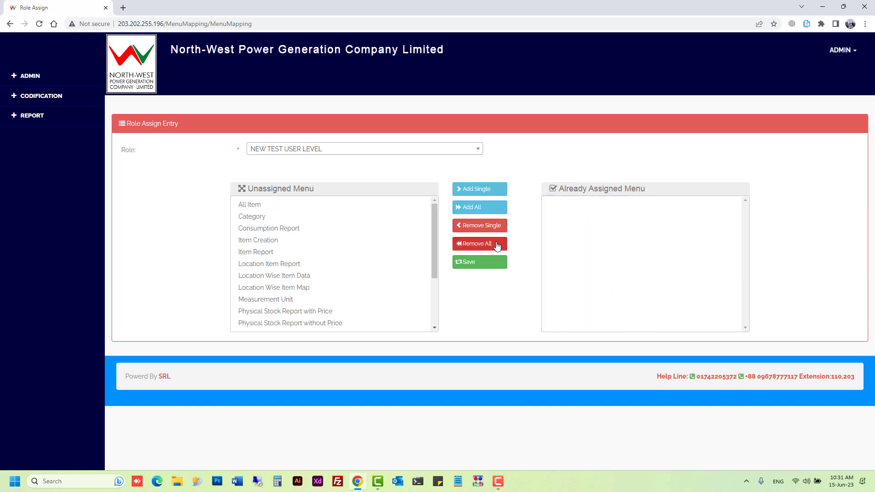
Step: Assign only Consumption Report to the NEW TEST USER LEVEL role
{"action": "left_click", "coordinate": [290, 233]}
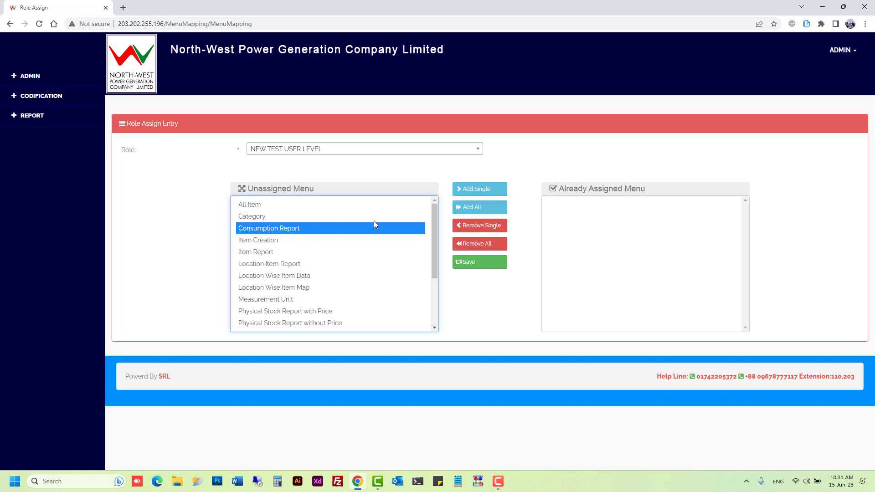
{"action": "left_click", "coordinate": [479, 190]}
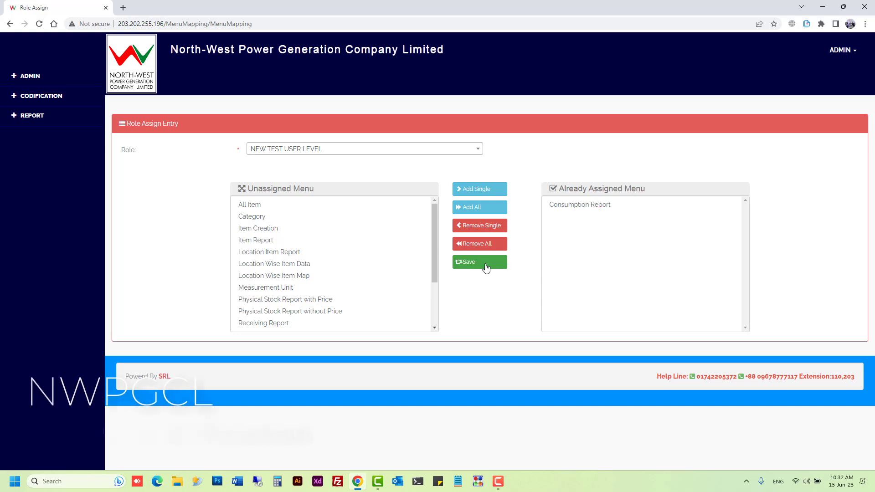
{"action": "left_click", "coordinate": [55, 86]}
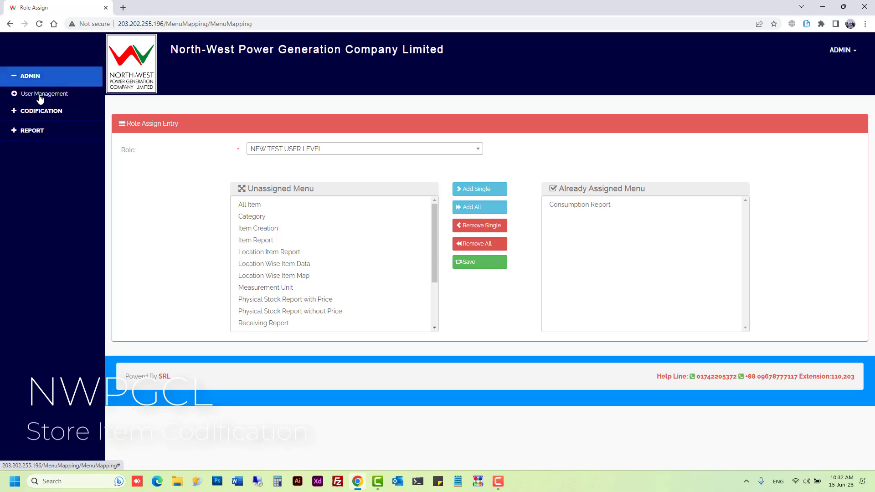
{"action": "left_click", "coordinate": [15, 92]}
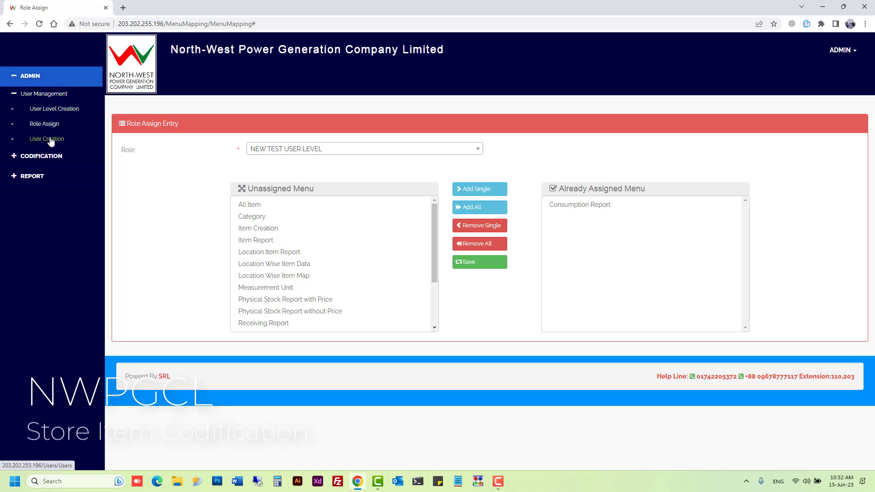
Step: Open User Creation and browse the Location list without choosing one
{"action": "left_click", "coordinate": [50, 139]}
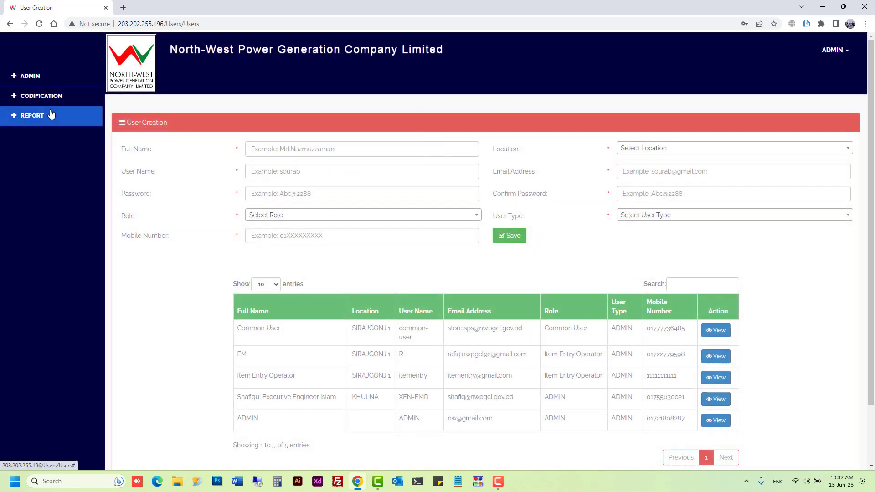
{"action": "left_click", "coordinate": [642, 157]}
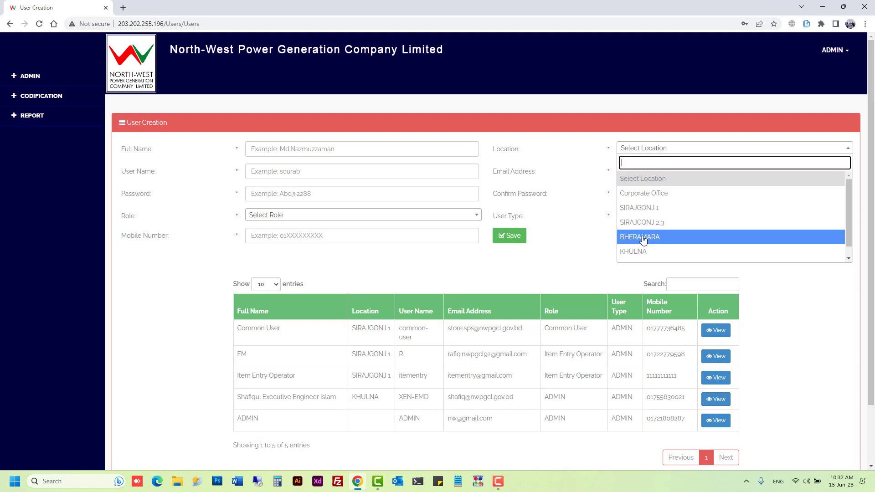
{"action": "scroll", "coordinate": [643, 240], "scroll_direction": "down", "scroll_amount": 1}
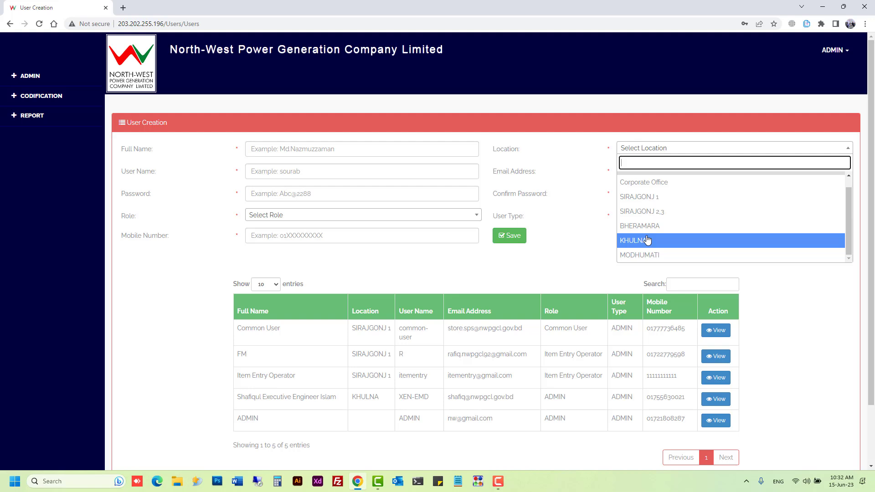
{"action": "scroll", "coordinate": [648, 240], "scroll_direction": "up", "scroll_amount": 1}
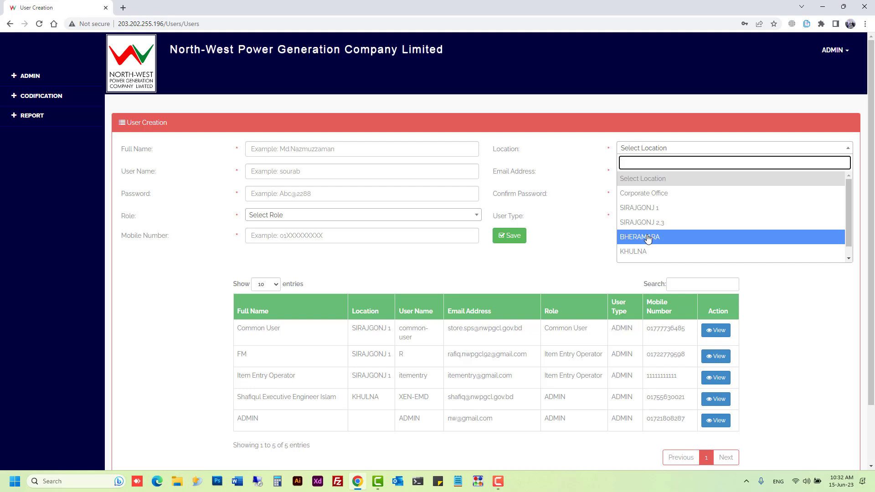
{"action": "left_click", "coordinate": [564, 183]}
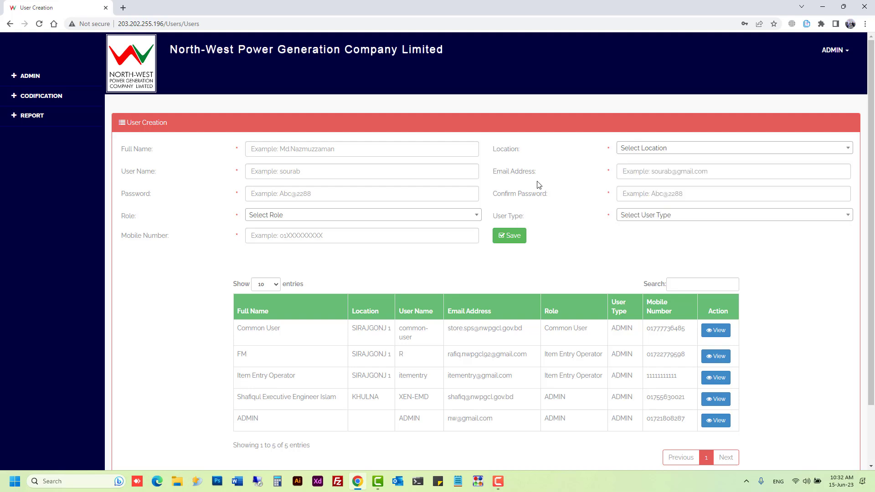
Step: Set the new user's Role to NEW TEST USER LEVEL
{"action": "left_click", "coordinate": [346, 172]}
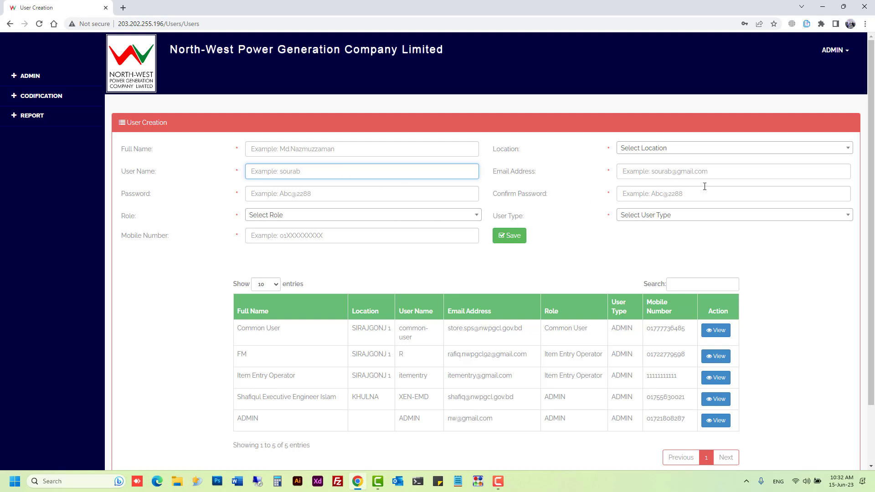
{"action": "left_click", "coordinate": [302, 219]}
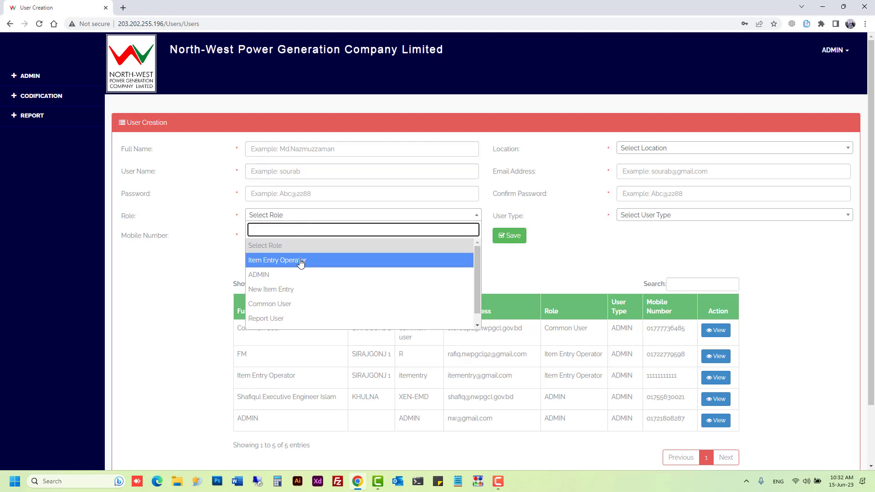
{"action": "scroll", "coordinate": [303, 260], "scroll_direction": "down", "scroll_amount": 1}
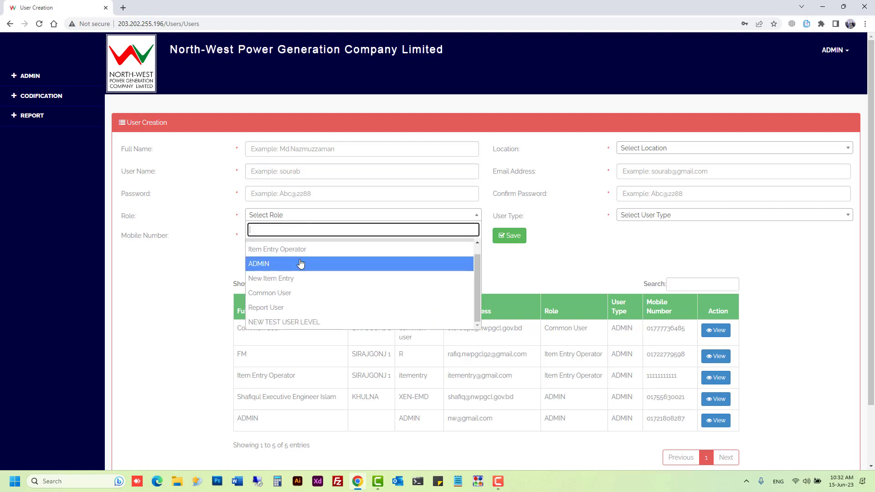
{"action": "left_click", "coordinate": [301, 325]}
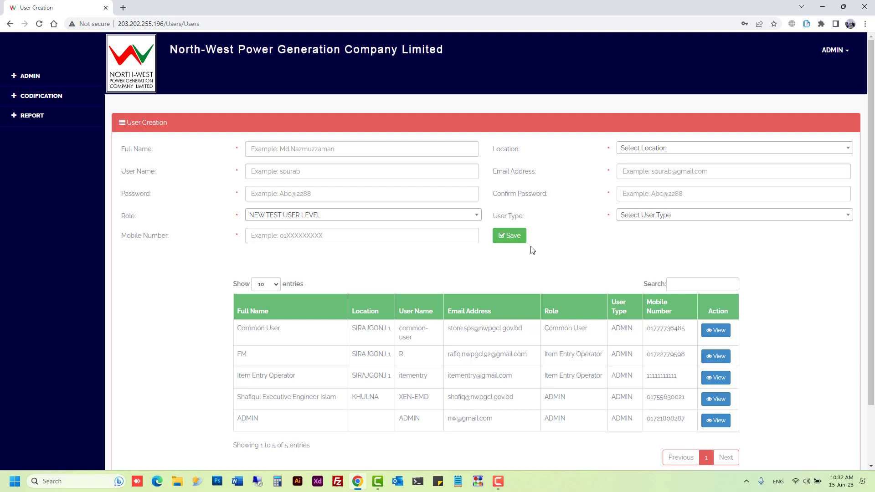
{"action": "double_click", "coordinate": [516, 150]}
Step: Expand CODIFICATION > Management in the sidebar
{"action": "left_click", "coordinate": [34, 77]}
{"action": "left_click", "coordinate": [50, 104]}
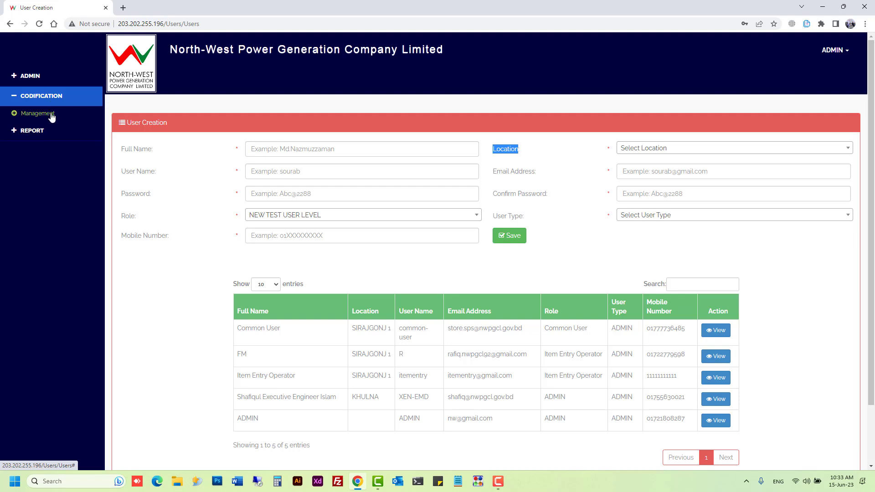
{"action": "left_click", "coordinate": [52, 114]}
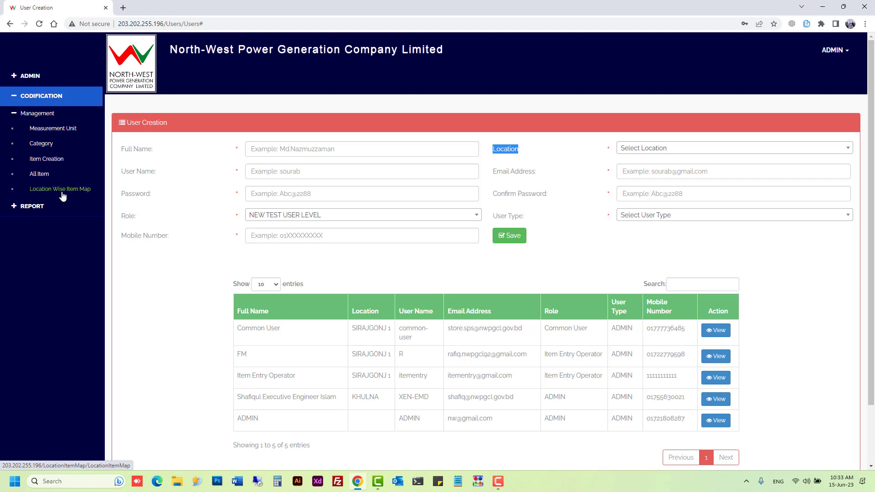
Step: Open the Measurement Unit page and look over the existing units
{"action": "left_click", "coordinate": [64, 133]}
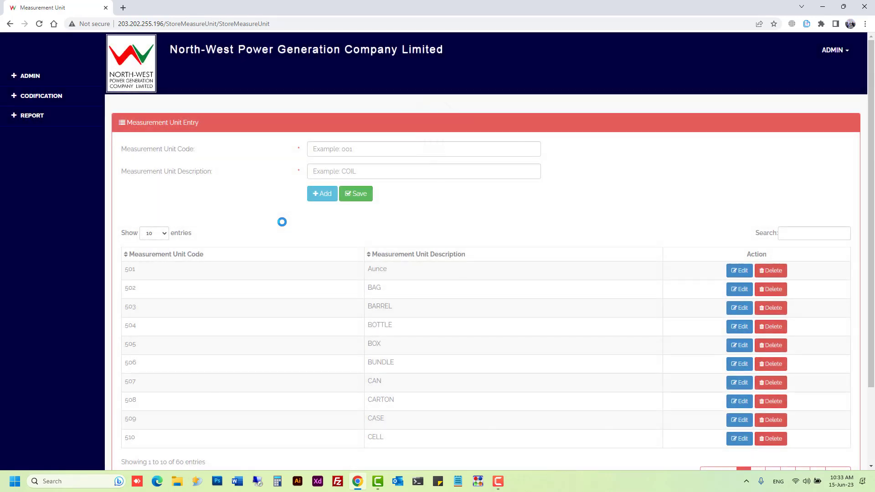
{"action": "scroll", "coordinate": [268, 303], "scroll_direction": "down", "scroll_amount": 2}
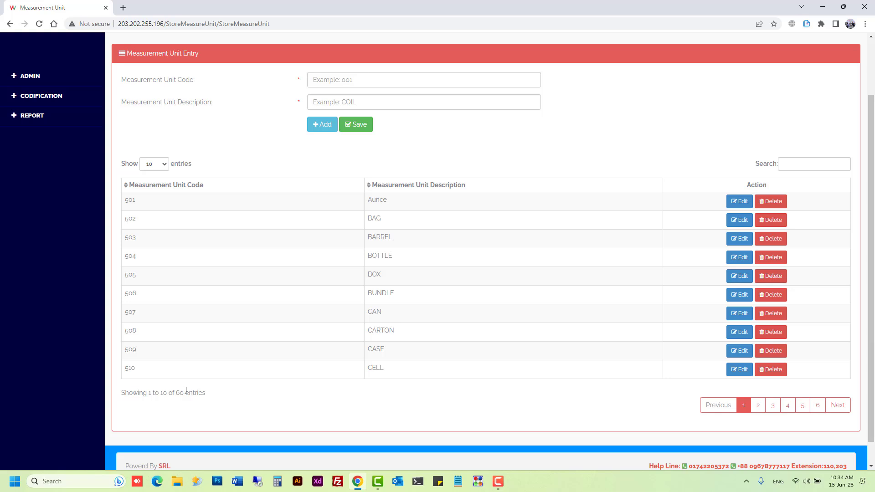
{"action": "scroll", "coordinate": [351, 294], "scroll_direction": "up", "scroll_amount": 2}
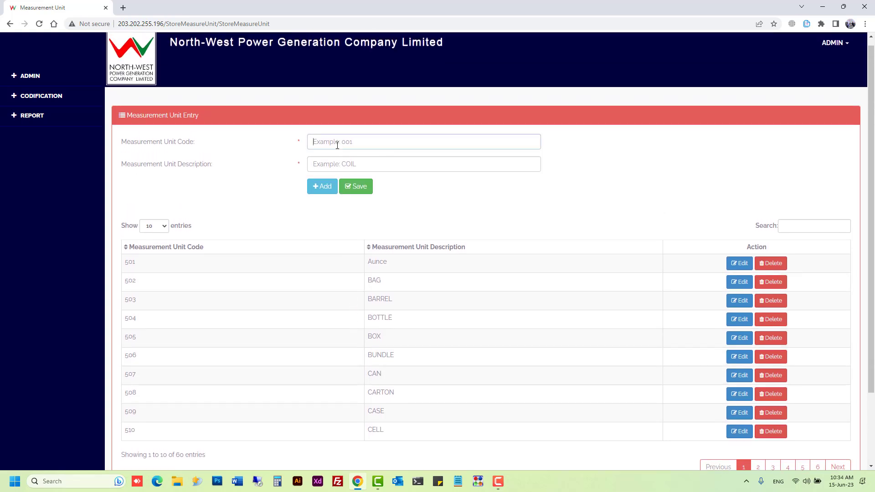
Step: Add measurement unit code 001 with description TESTMSR and save it
{"action": "left_click", "coordinate": [337, 145]}
{"action": "type", "text": "001"}
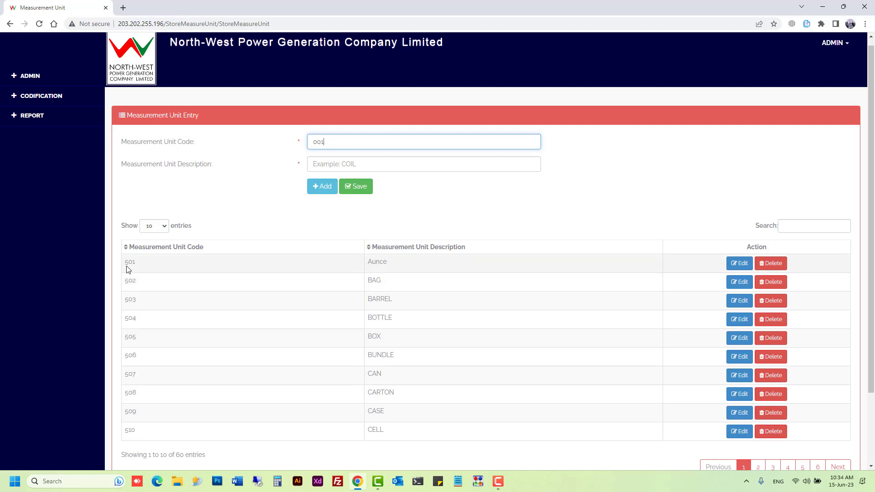
{"action": "left_click", "coordinate": [130, 265]}
{"action": "left_click", "coordinate": [348, 143]}
{"action": "left_click", "coordinate": [352, 163]}
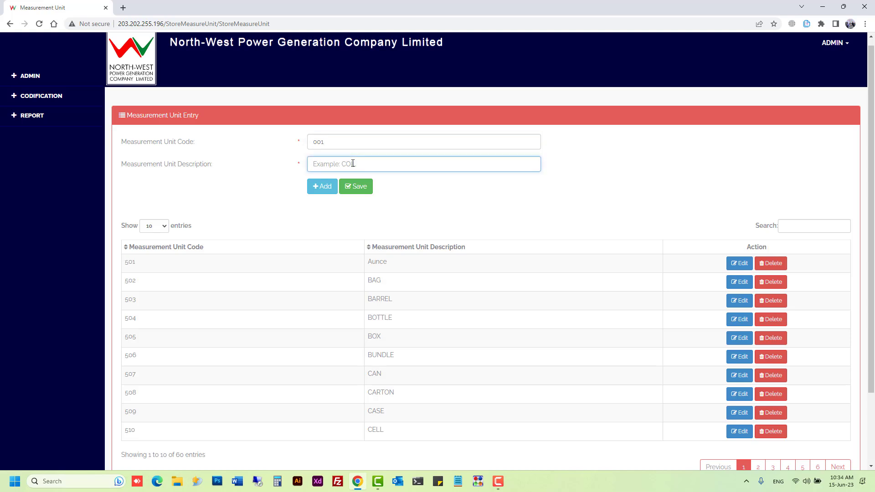
{"action": "type", "text": "TES"}
{"action": "key", "text": "BackSpace"}
{"action": "key", "text": "BackSpace"}
{"action": "key", "text": "BackSpace"}
{"action": "type", "text": "TESTMSR"}
{"action": "left_click", "coordinate": [321, 190]}
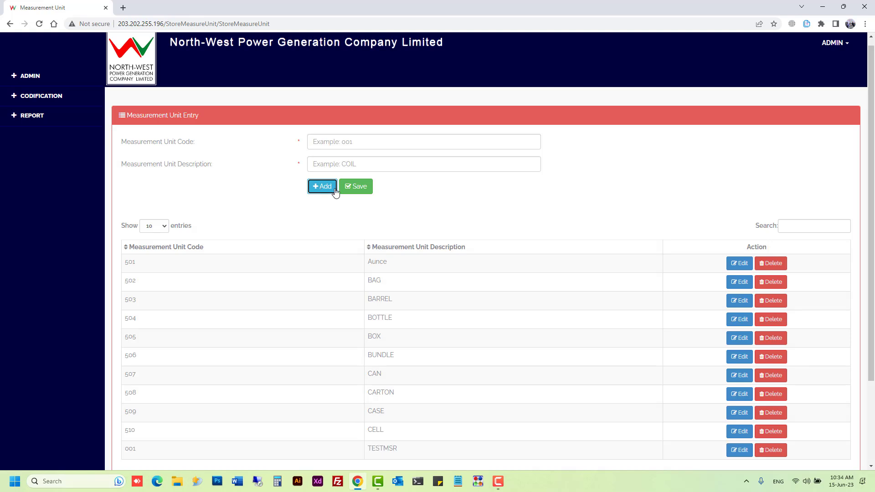
{"action": "left_click", "coordinate": [350, 191]}
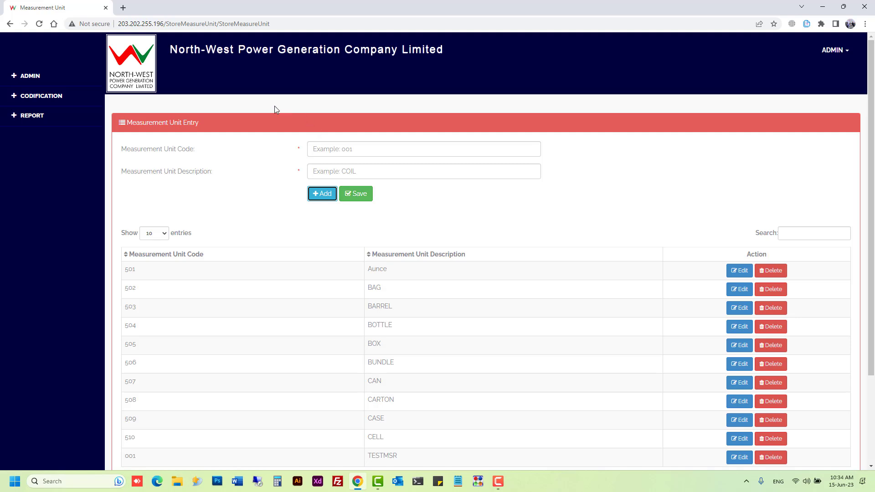
Step: Open the Equipment Category Entry page from Codification > Management
{"action": "left_click", "coordinate": [43, 97]}
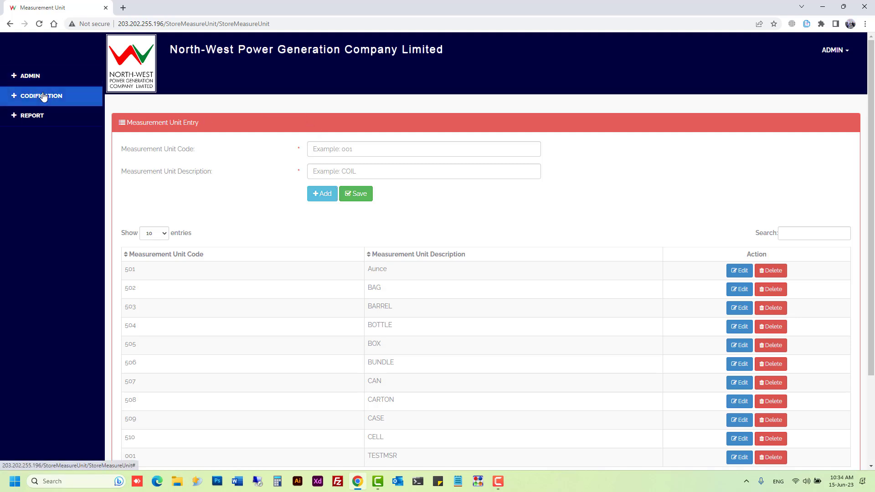
{"action": "left_click", "coordinate": [42, 113]}
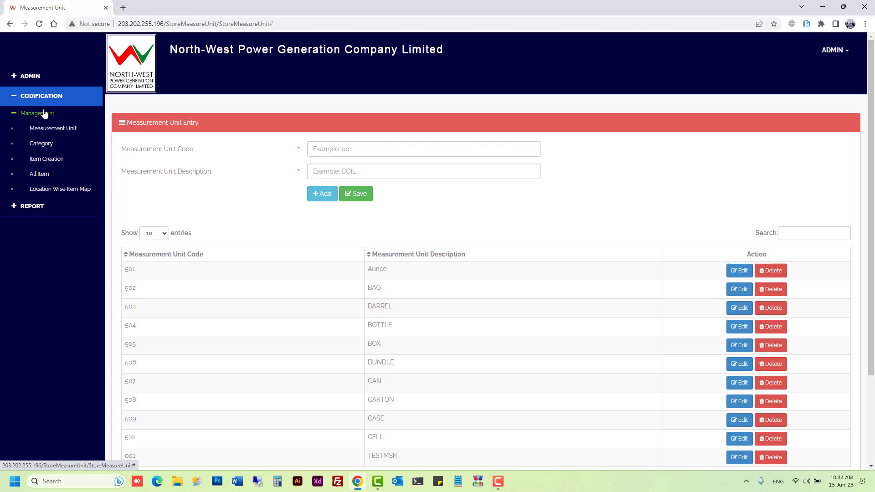
{"action": "left_click", "coordinate": [49, 151]}
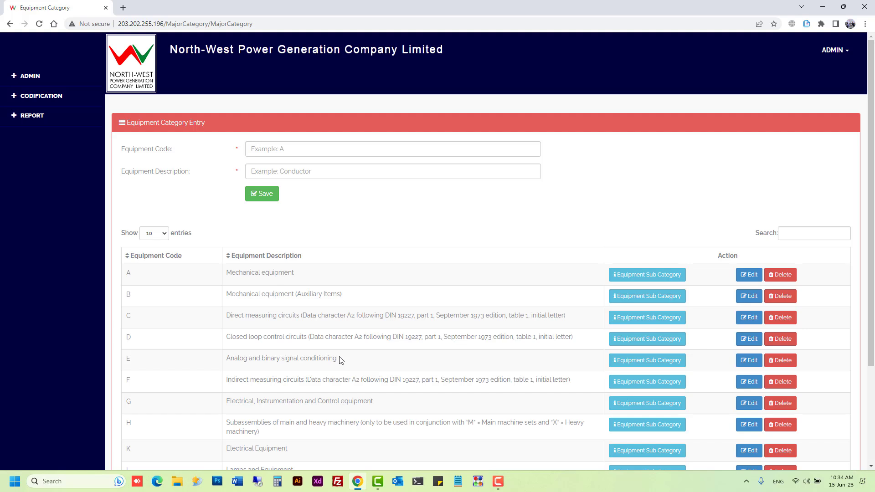
{"action": "scroll", "coordinate": [340, 360], "scroll_direction": "down", "scroll_amount": 1}
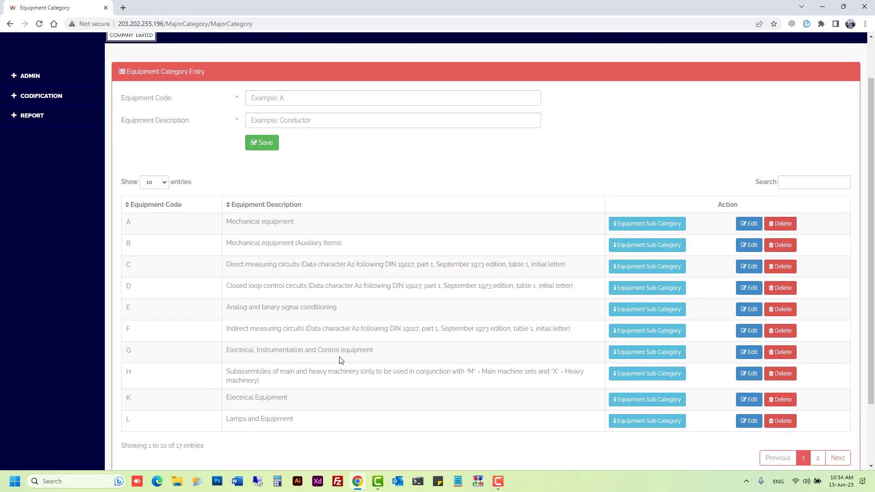
{"action": "scroll", "coordinate": [341, 361], "scroll_direction": "up", "scroll_amount": 1}
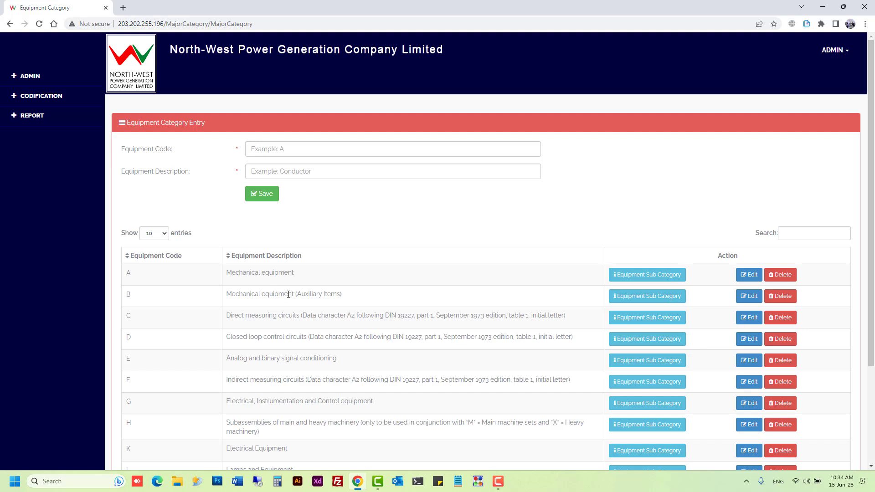
Step: Enter equipment code W with description TOOL
{"action": "left_click", "coordinate": [282, 147]}
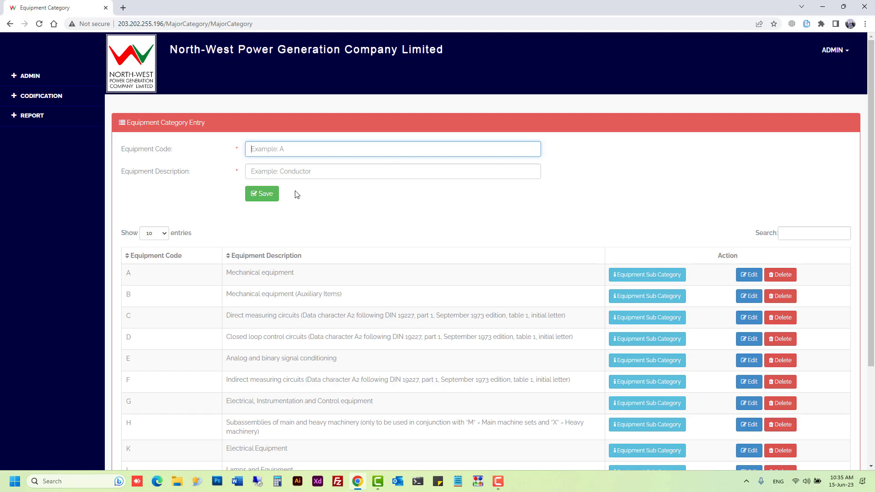
{"action": "type", "text": "T"}
{"action": "key", "text": "BackSpace"}
{"action": "type", "text": "W"}
{"action": "left_click", "coordinate": [275, 174]}
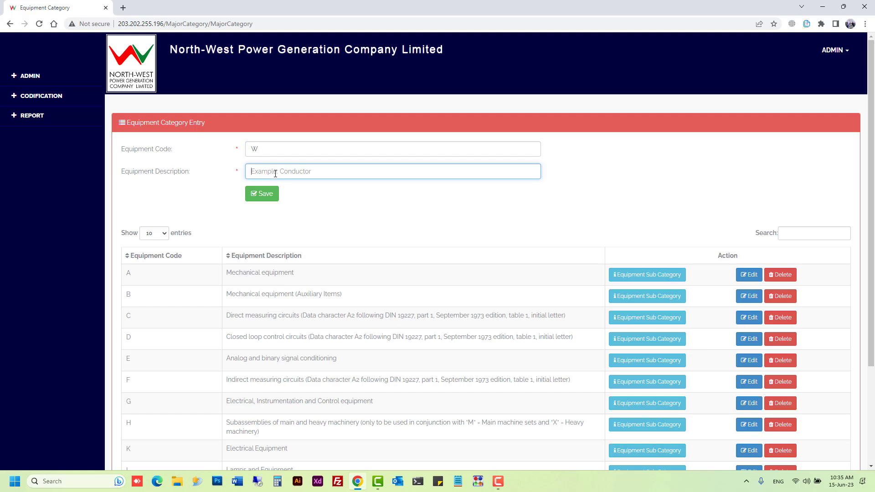
{"action": "type", "text": "TOOL"}
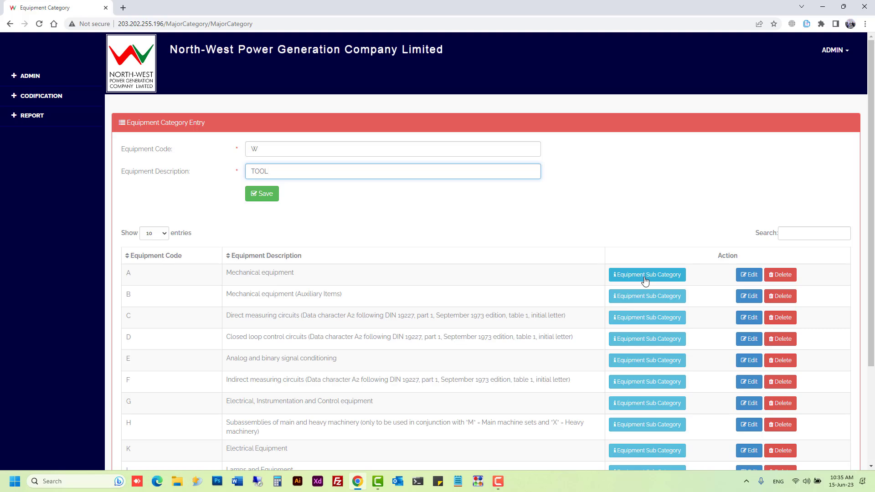
Step: Open Mechanical equipment (A)'s sub categories and enter sub code C
{"action": "left_click", "coordinate": [622, 275]}
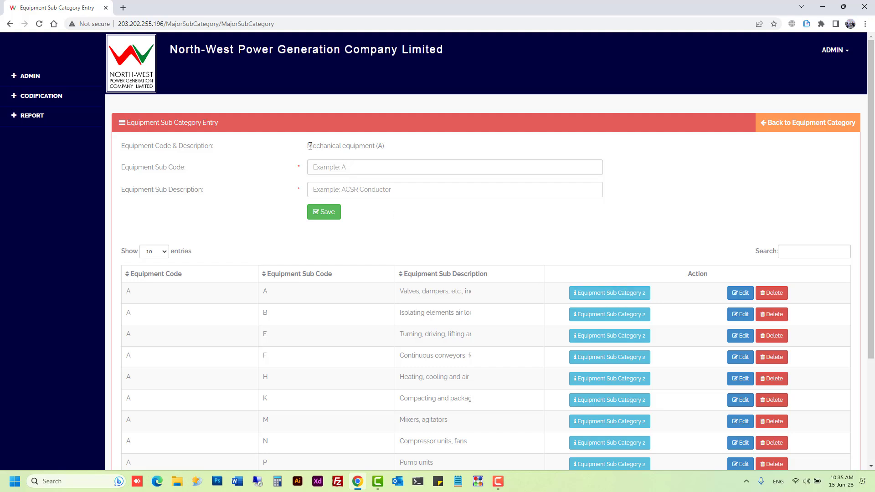
{"action": "left_click", "coordinate": [334, 171]}
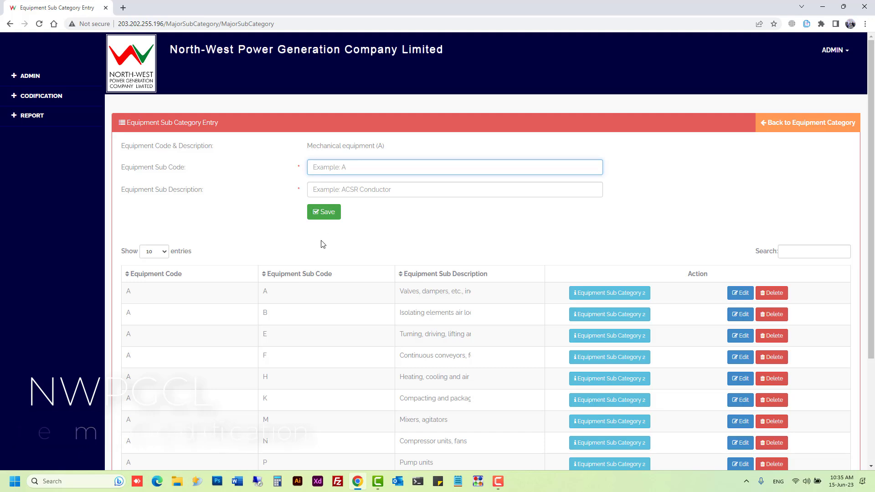
{"action": "right_click", "coordinate": [264, 297]}
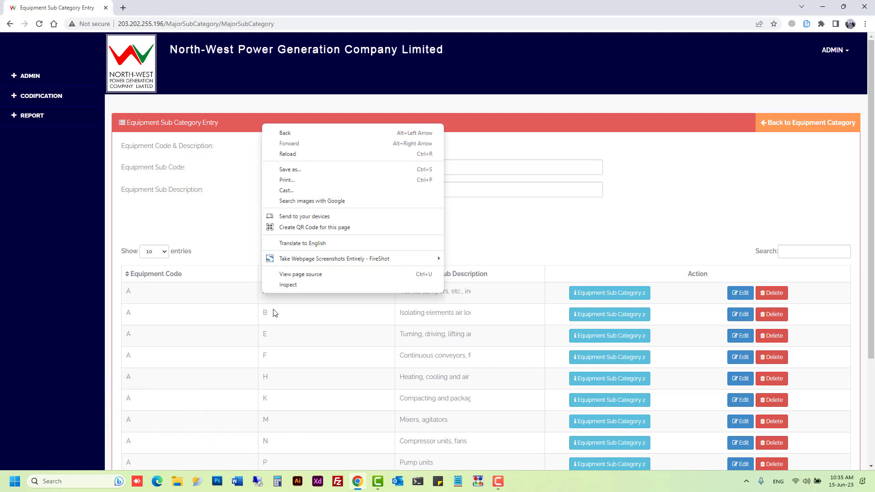
{"action": "left_click", "coordinate": [279, 346]}
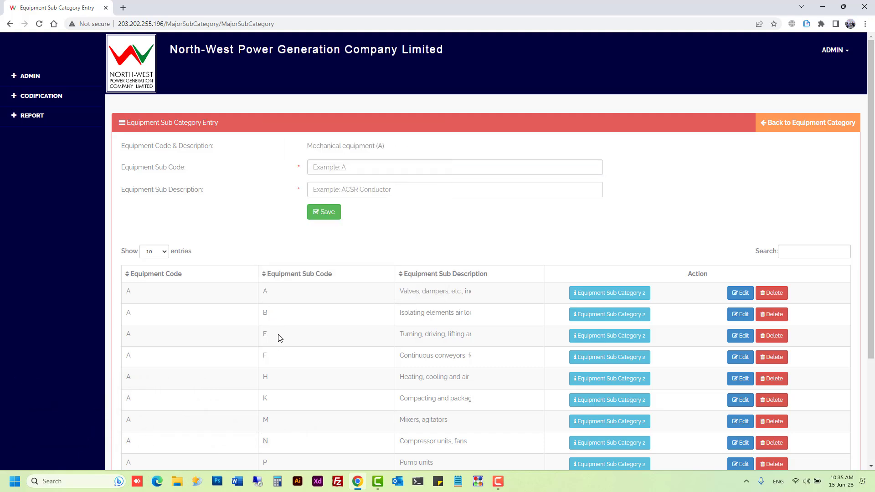
{"action": "left_click", "coordinate": [339, 169]}
{"action": "type", "text": "C"}
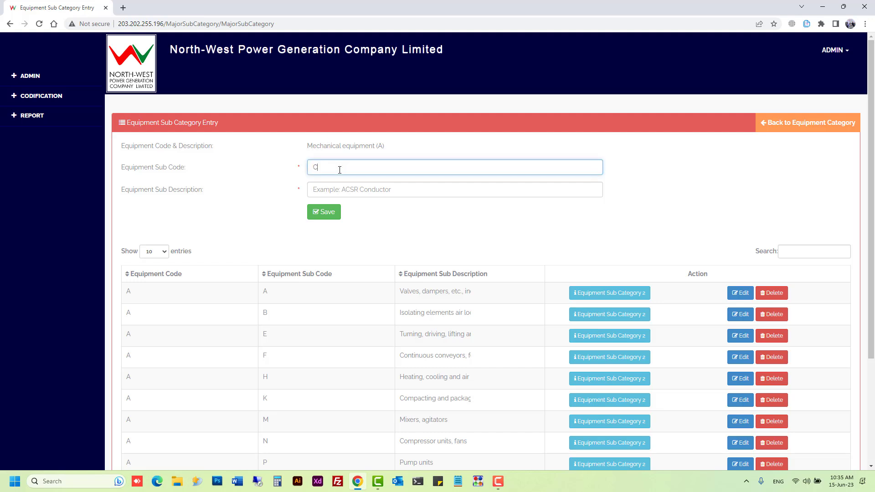
Step: Enter description TEST, then open Sub Category 2 for Isolating elements air locks (B)
{"action": "left_click", "coordinate": [348, 194]}
{"action": "type", "text": "T"}
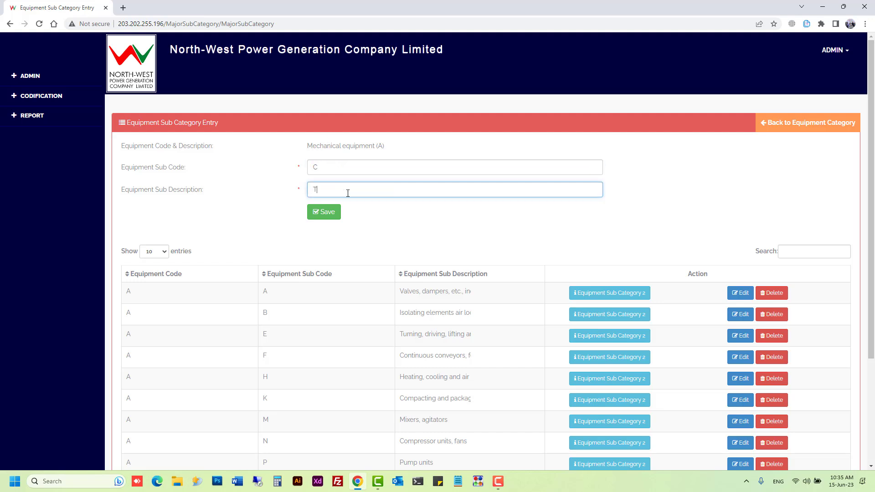
{"action": "type", "text": "SST"}
{"action": "right_click", "coordinate": [329, 206]}
{"action": "left_click", "coordinate": [287, 233]}
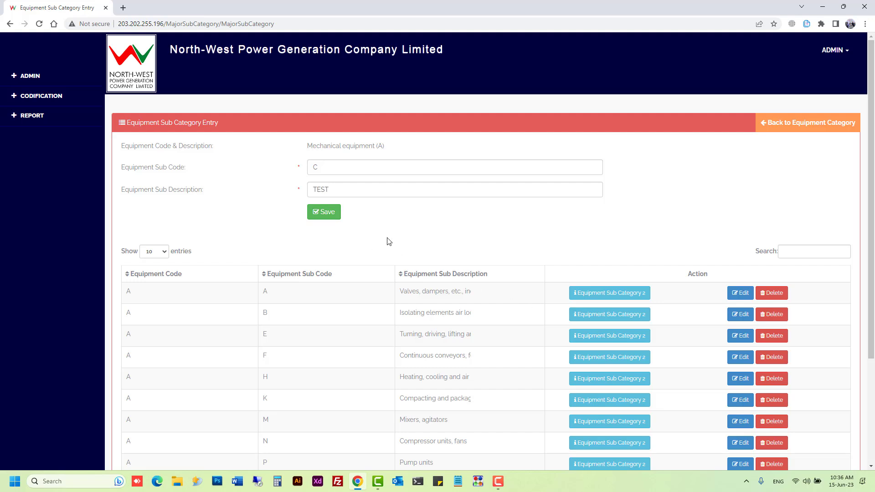
{"action": "left_click", "coordinate": [609, 315]}
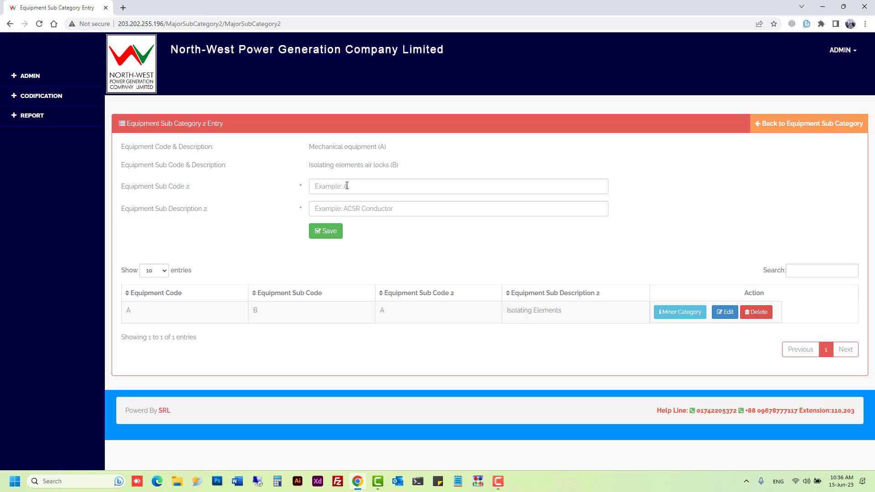
Step: Enter sub code 2 B with description TEST, then open Minor Category for Isolating Elements (A)
{"action": "left_click", "coordinate": [347, 185]}
{"action": "type", "text": "B"}
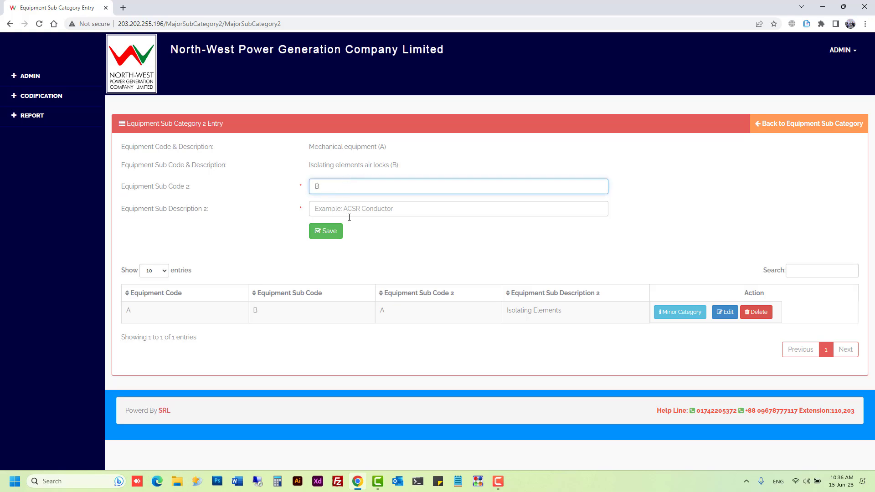
{"action": "left_click", "coordinate": [352, 210]}
{"action": "type", "text": "TE"}
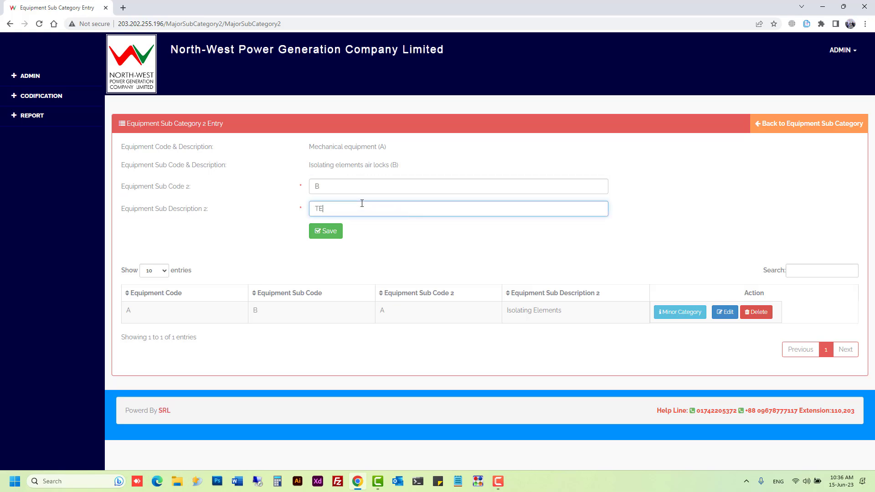
{"action": "type", "text": "ST"}
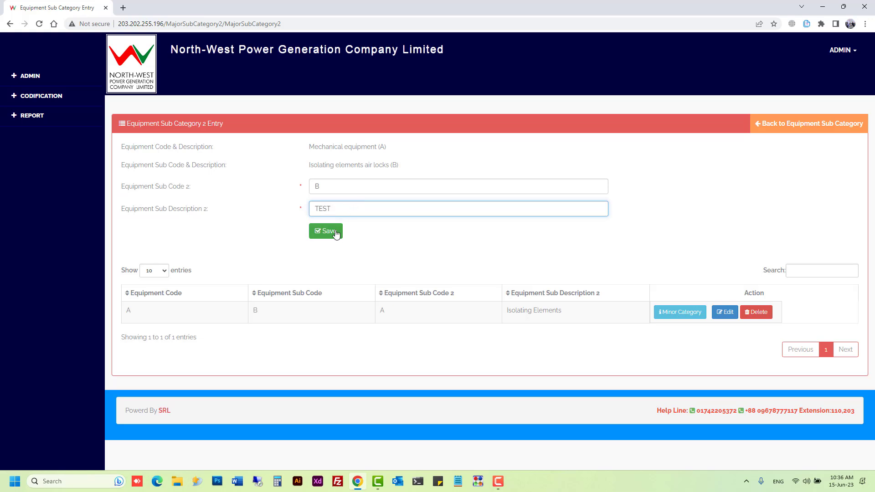
{"action": "left_click", "coordinate": [685, 317]}
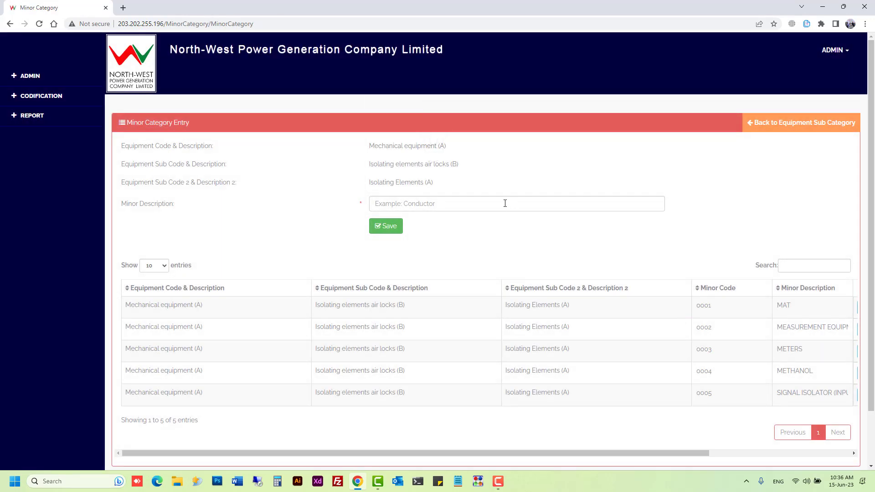
{"action": "left_click", "coordinate": [505, 204]}
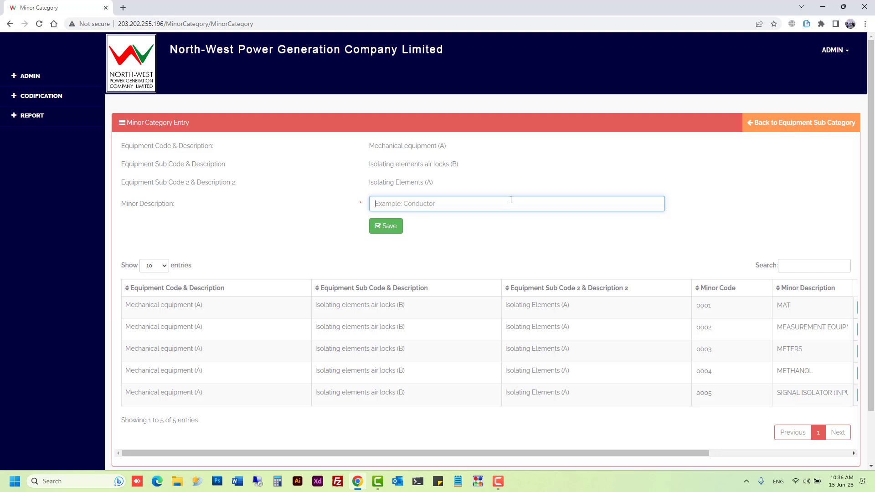
{"action": "double_click", "coordinate": [705, 394]}
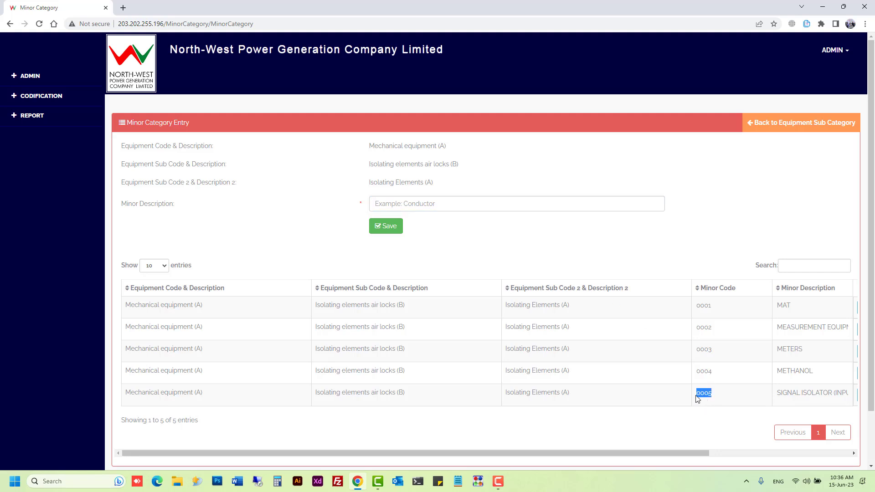
{"action": "left_click", "coordinate": [464, 206]}
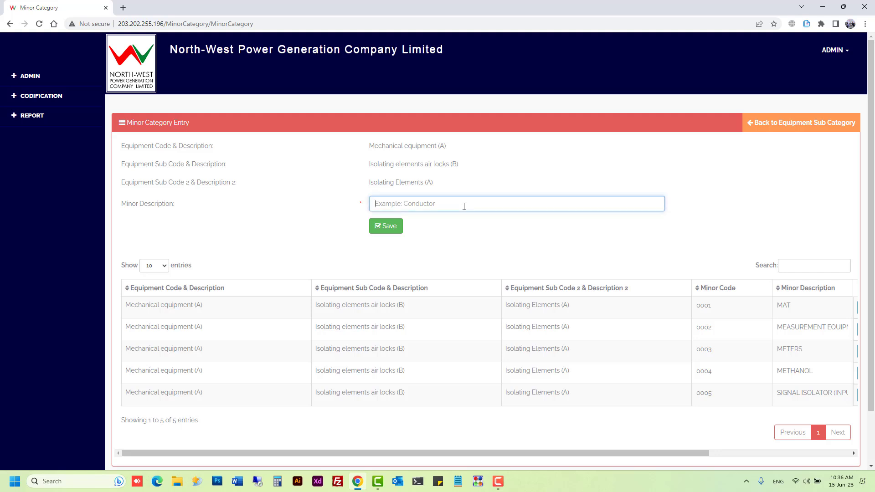
{"action": "right_click", "coordinate": [705, 459]}
{"action": "left_click", "coordinate": [822, 459]}
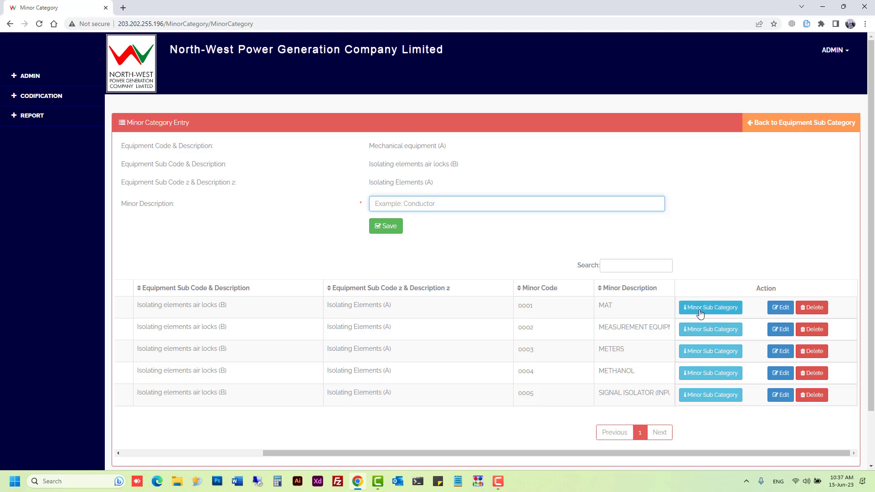
Step: Open MAT (0001)'s minor sub categories and select minor code 0001
{"action": "left_click", "coordinate": [701, 313]}
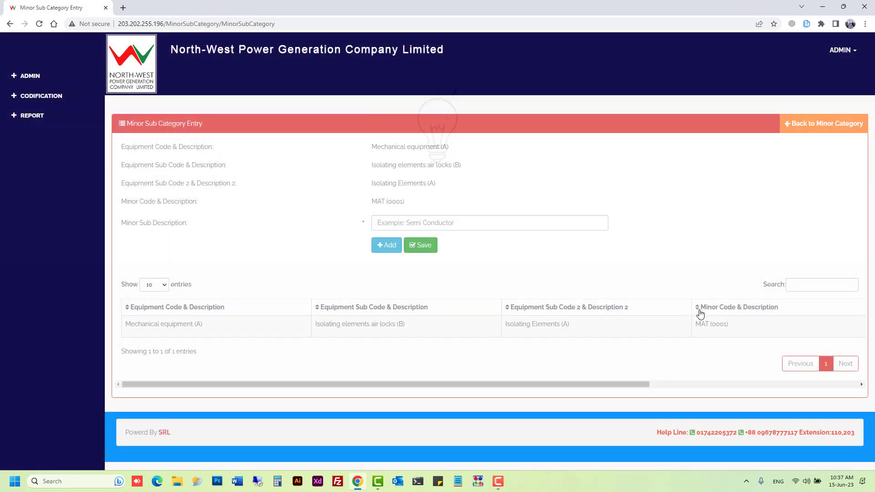
{"action": "left_click", "coordinate": [541, 225]}
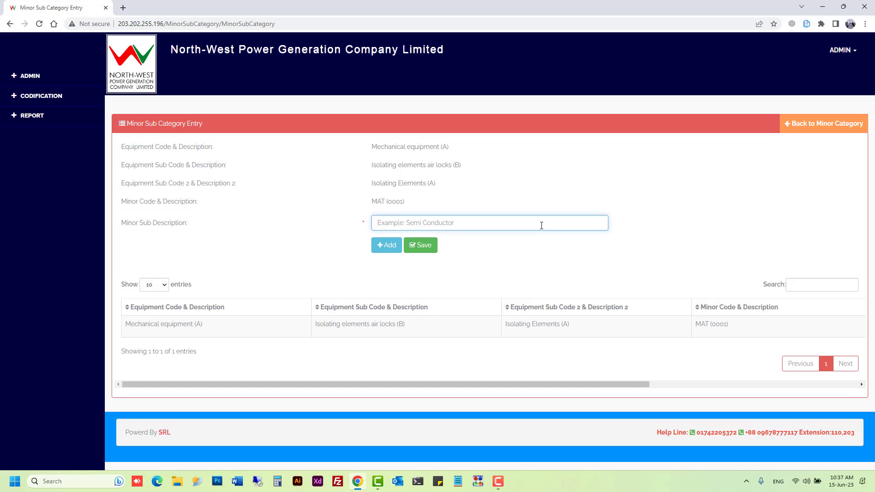
{"action": "left_click", "coordinate": [21, 97]}
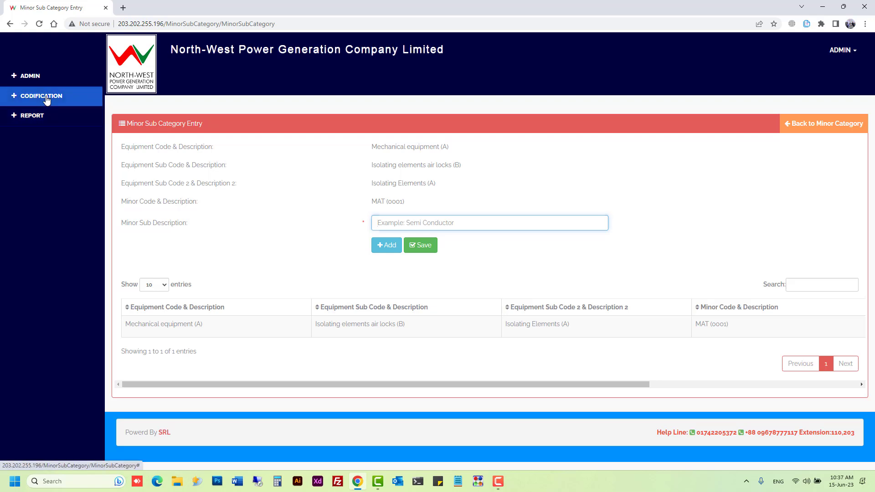
{"action": "left_click", "coordinate": [48, 113]}
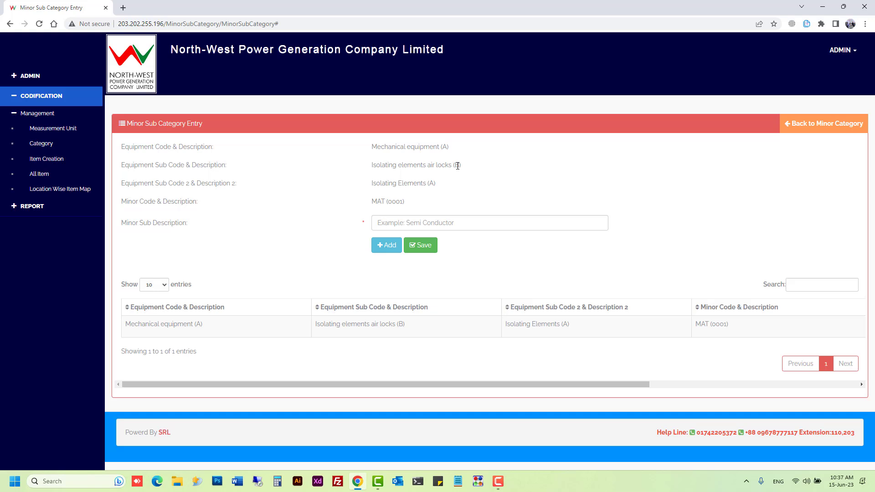
{"action": "right_click", "coordinate": [434, 184]}
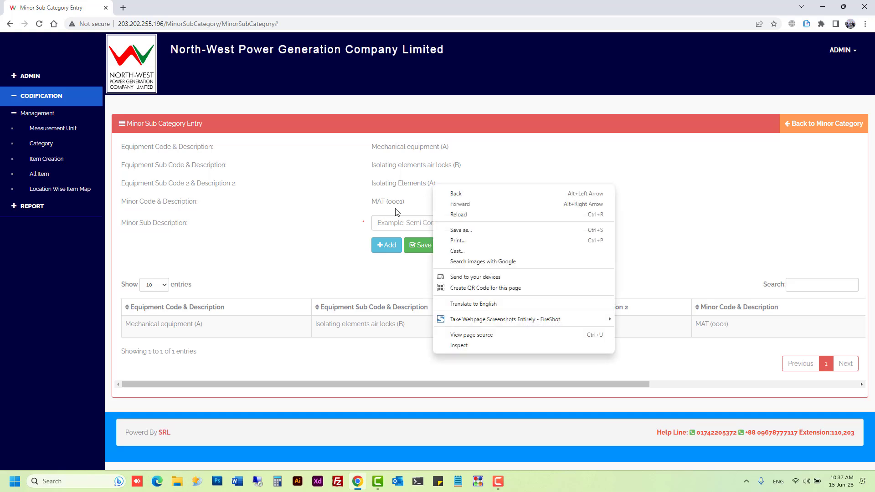
{"action": "double_click", "coordinate": [396, 203]}
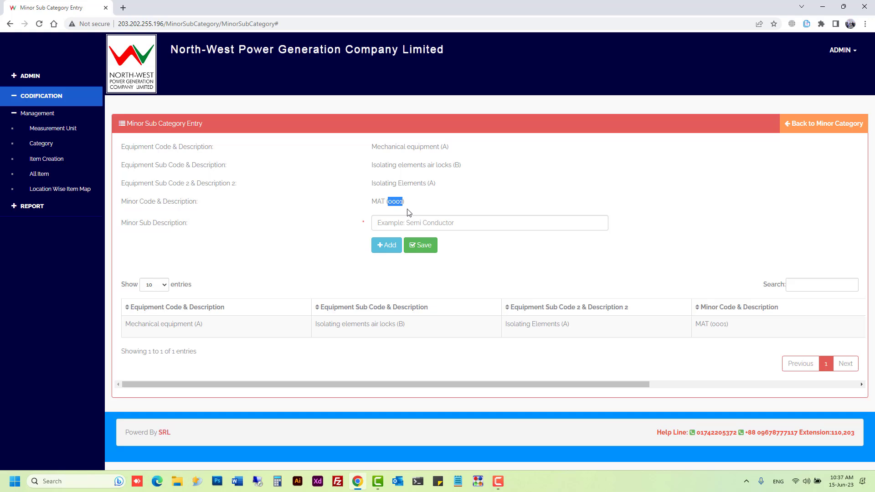
Step: Highlight minor sub code 9999, then open the Item Creation form
{"action": "right_click", "coordinate": [604, 384]}
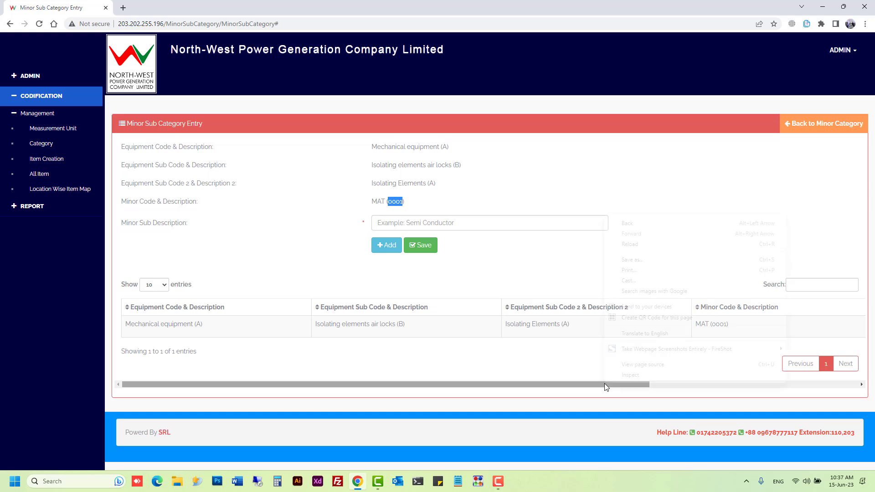
{"action": "left_click", "coordinate": [531, 379]}
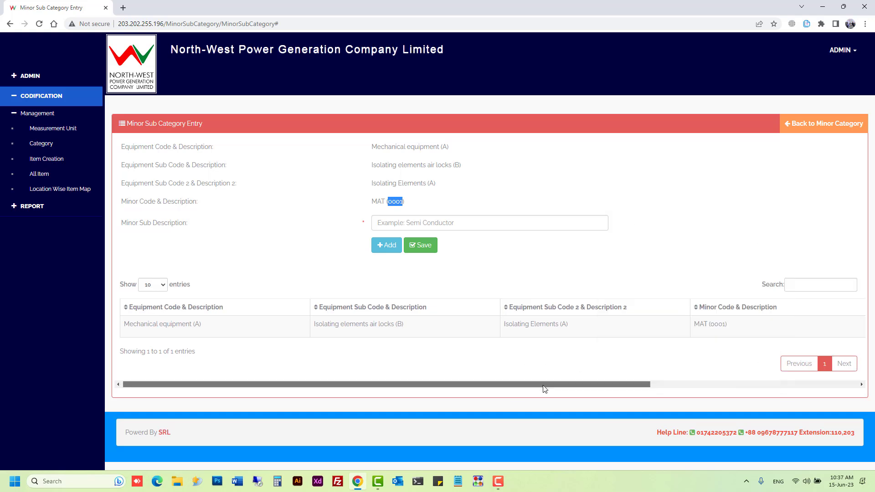
{"action": "left_click_drag", "start_coordinate": [531, 380], "coordinate": [734, 409]}
{"action": "left_click_drag", "start_coordinate": [620, 333], "coordinate": [597, 331]}
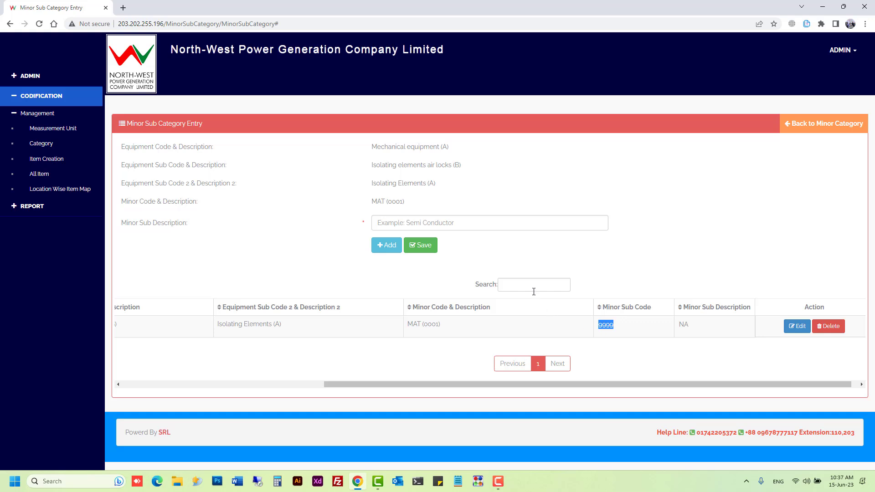
{"action": "left_click", "coordinate": [693, 331]}
{"action": "left_click_drag", "start_coordinate": [622, 329], "coordinate": [599, 331]}
{"action": "left_click", "coordinate": [67, 160]}
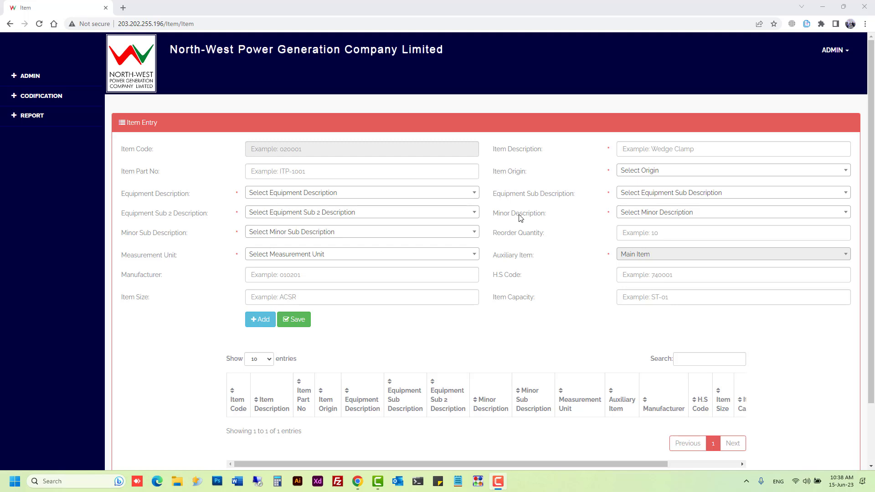
Step: Set the equipment description to Mechanical equipment(A) with the Valves, dampers and actuators sub description
{"action": "left_click", "coordinate": [674, 149]}
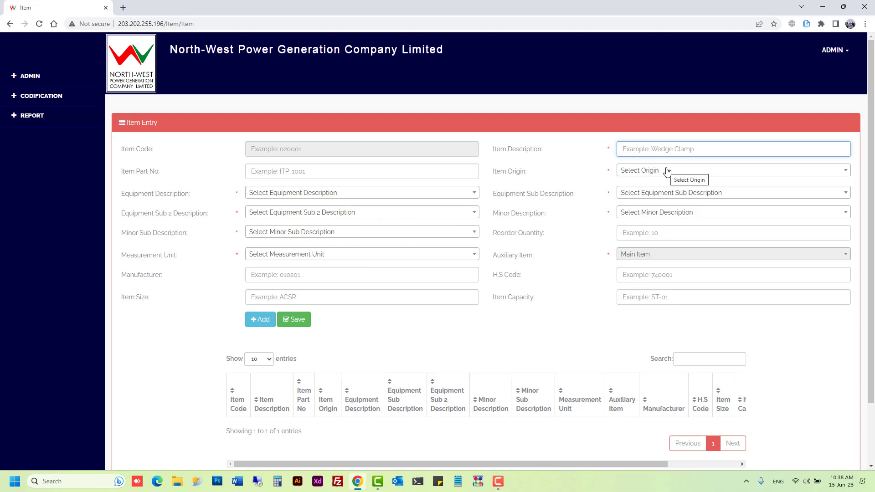
{"action": "left_click", "coordinate": [354, 197]}
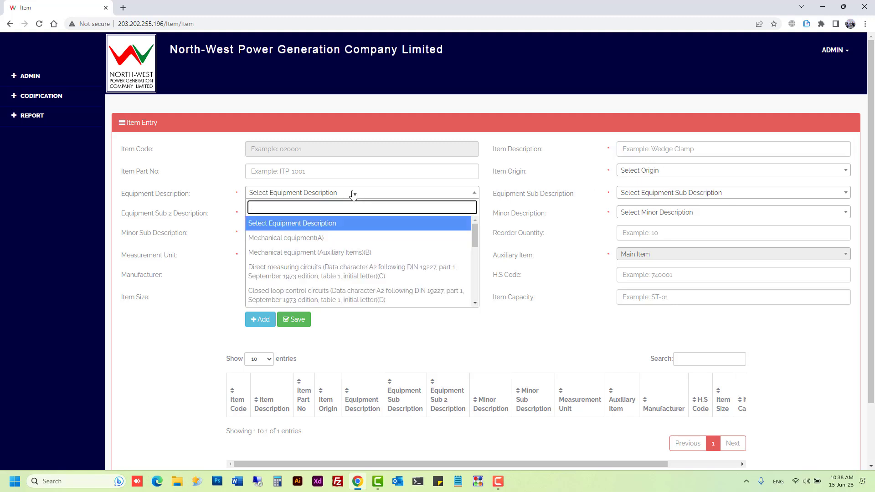
{"action": "left_click", "coordinate": [357, 246]}
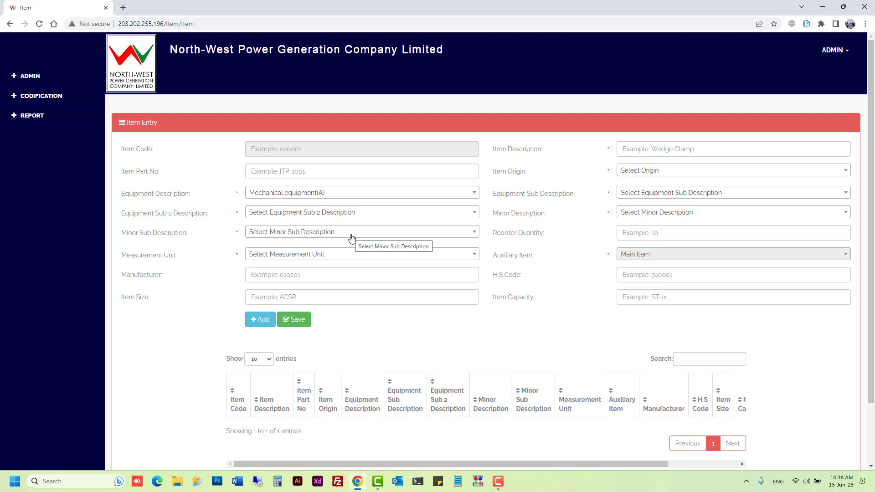
{"action": "left_click", "coordinate": [665, 196]}
{"action": "left_click", "coordinate": [651, 250]}
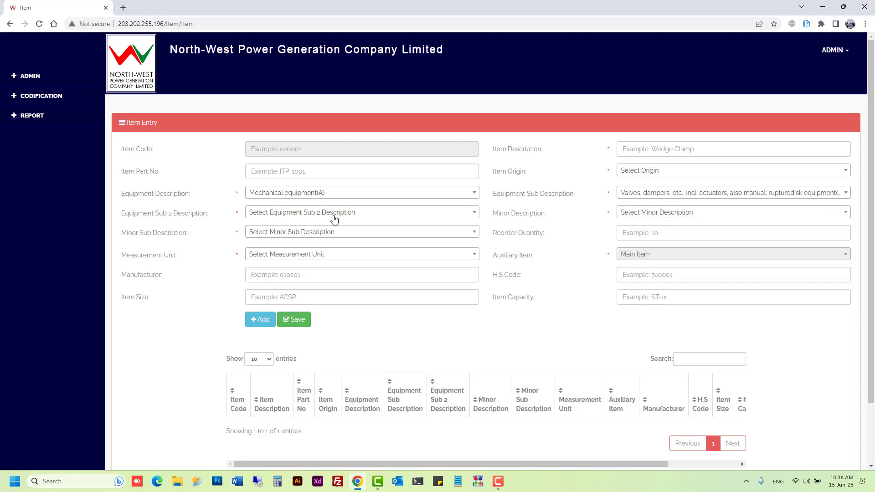
Step: Choose sub 2 Valves, minor 11BARG SAFETY VALVE(0001) and minor sub D:1/4"
{"action": "left_click", "coordinate": [332, 214]}
{"action": "left_click", "coordinate": [321, 256]}
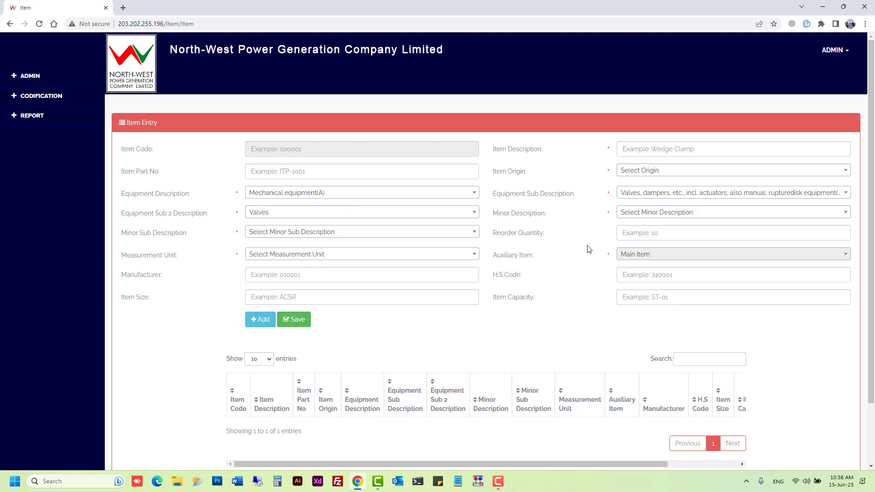
{"action": "left_click", "coordinate": [639, 214]}
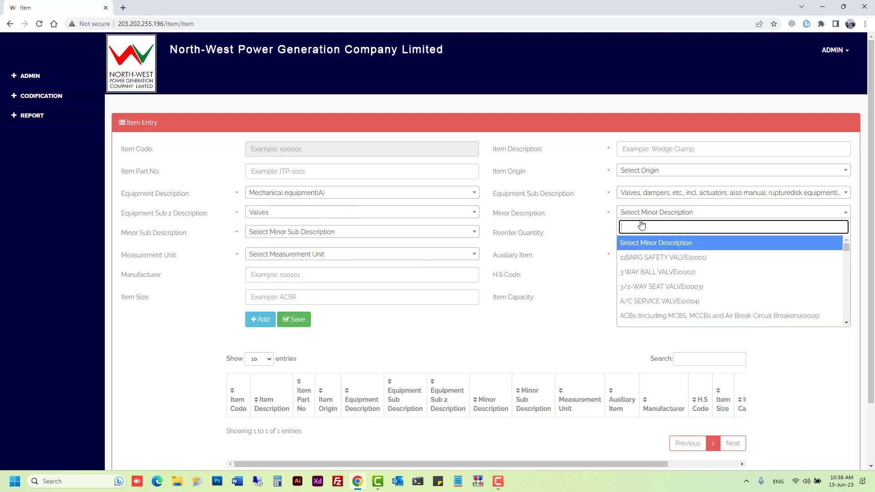
{"action": "left_click", "coordinate": [643, 259]}
{"action": "left_click", "coordinate": [333, 233]}
{"action": "left_click", "coordinate": [331, 277]}
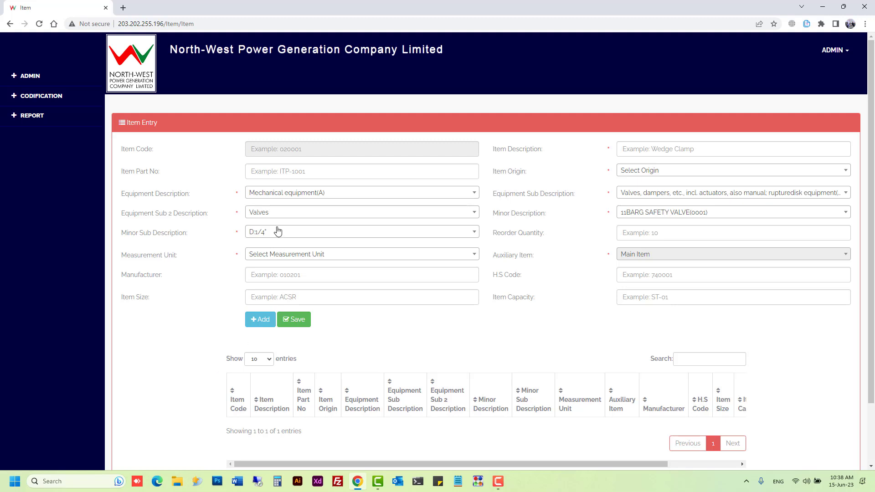
{"action": "left_click", "coordinate": [62, 97]}
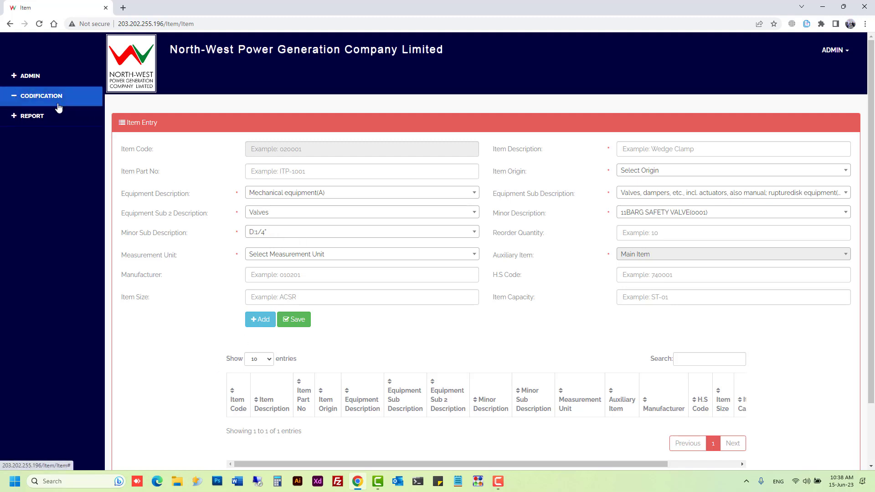
Step: Open the Location Wise Item Map page and choose SIRAJGONJ 1 as the location
{"action": "left_click", "coordinate": [58, 114]}
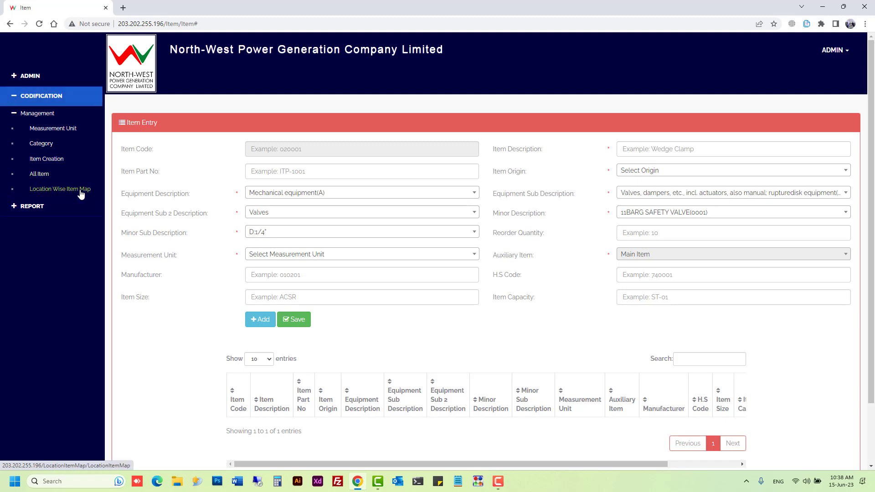
{"action": "left_click", "coordinate": [80, 193]}
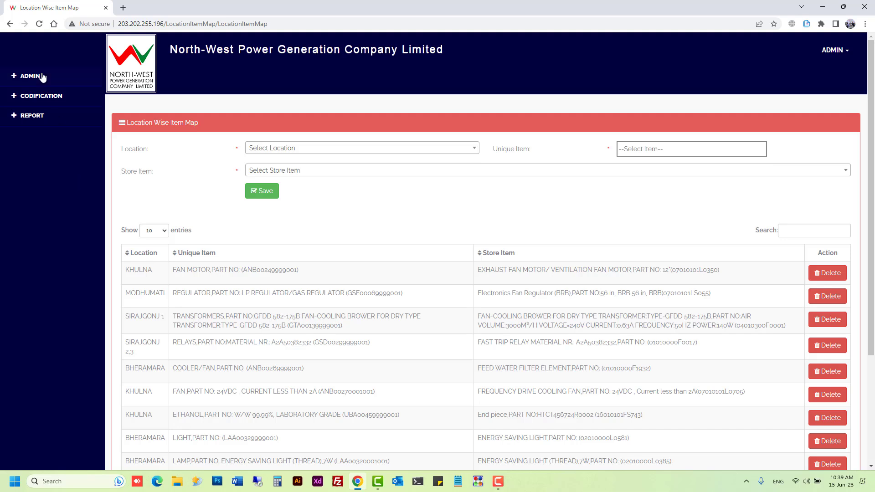
{"action": "left_click", "coordinate": [282, 155]}
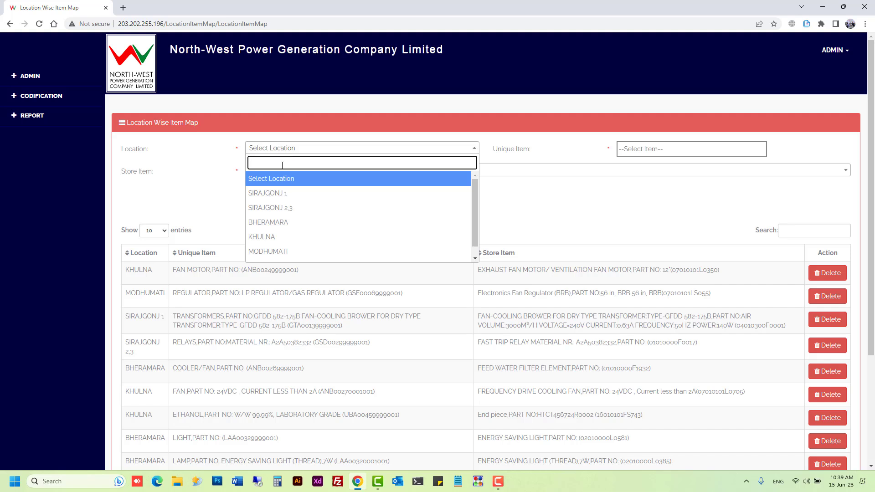
{"action": "left_click", "coordinate": [295, 201]}
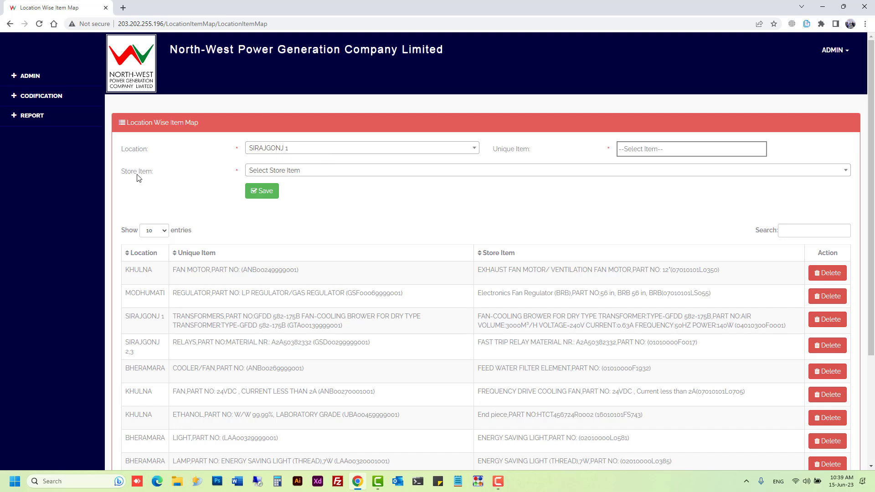
Step: Select CIRCLIP (WWTS),PART NO: (23070000L0068) as the store item
{"action": "left_click_drag", "start_coordinate": [154, 174], "coordinate": [123, 175]}
{"action": "left_click", "coordinate": [284, 175]}
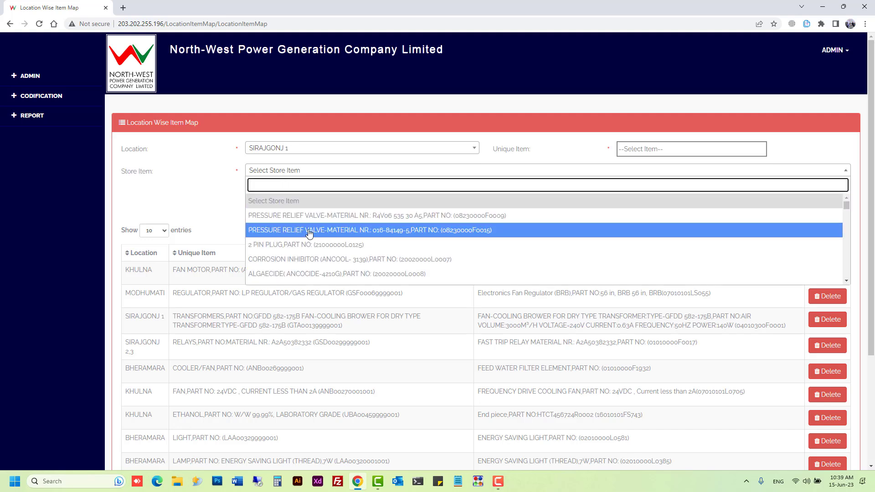
{"action": "scroll", "coordinate": [309, 233], "scroll_direction": "down", "scroll_amount": 6}
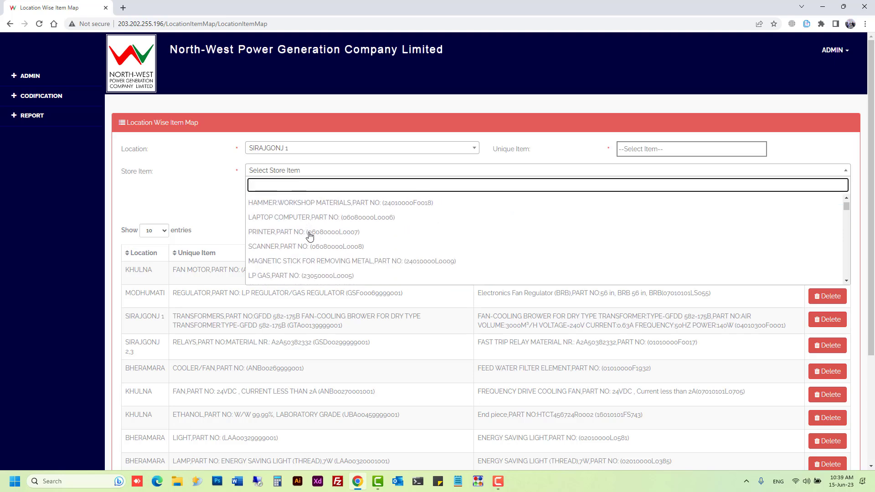
{"action": "scroll", "coordinate": [309, 235], "scroll_direction": "down", "scroll_amount": 10}
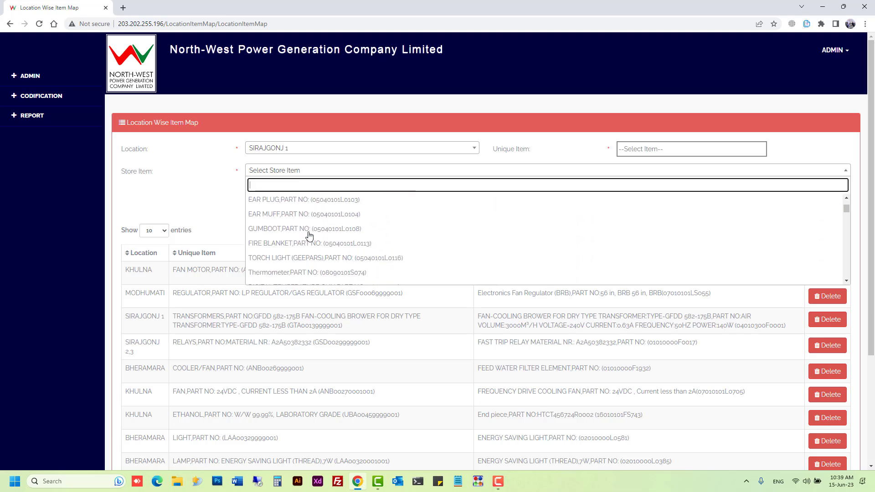
{"action": "scroll", "coordinate": [309, 235], "scroll_direction": "down", "scroll_amount": 10}
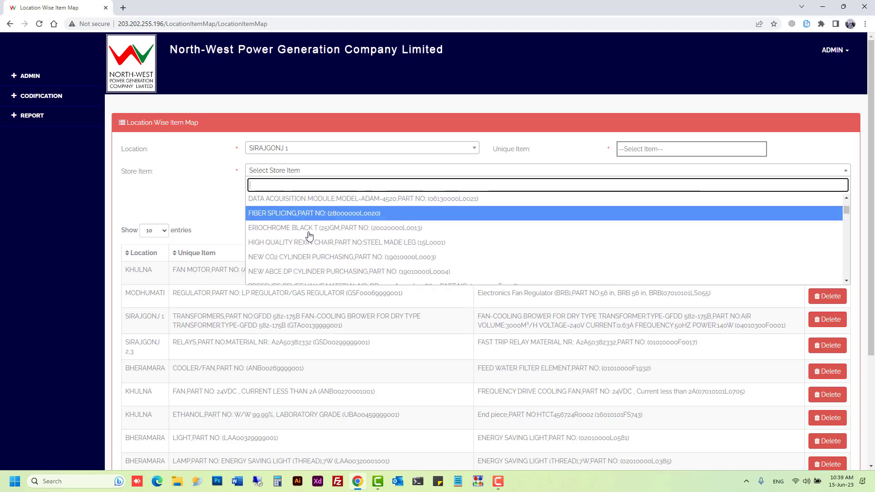
{"action": "scroll", "coordinate": [309, 235], "scroll_direction": "down", "scroll_amount": 10}
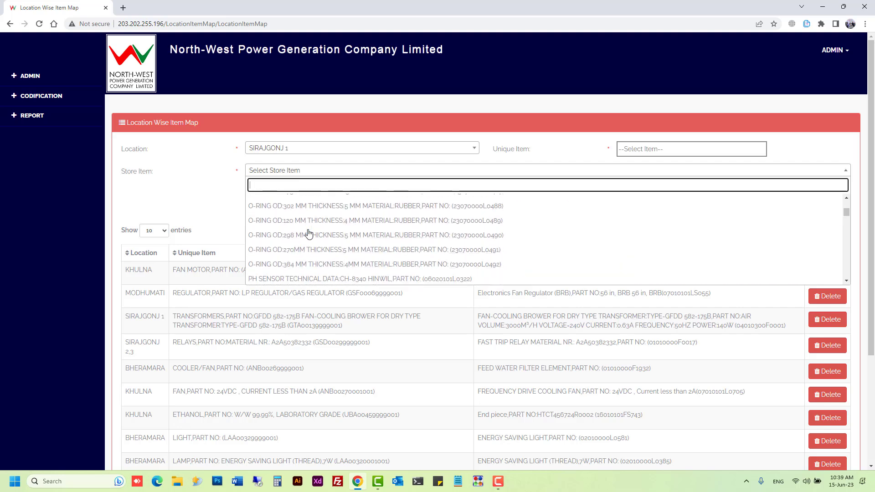
{"action": "scroll", "coordinate": [309, 233], "scroll_direction": "down", "scroll_amount": 5}
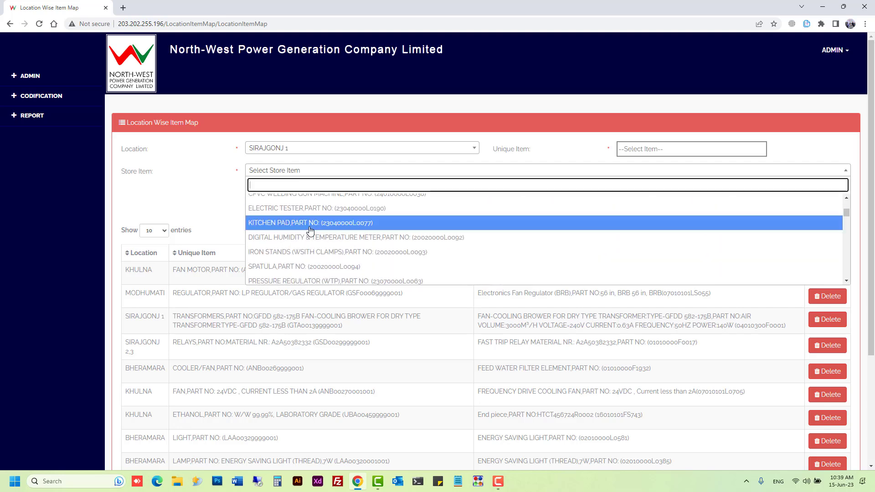
{"action": "scroll", "coordinate": [311, 231], "scroll_direction": "down", "scroll_amount": 5}
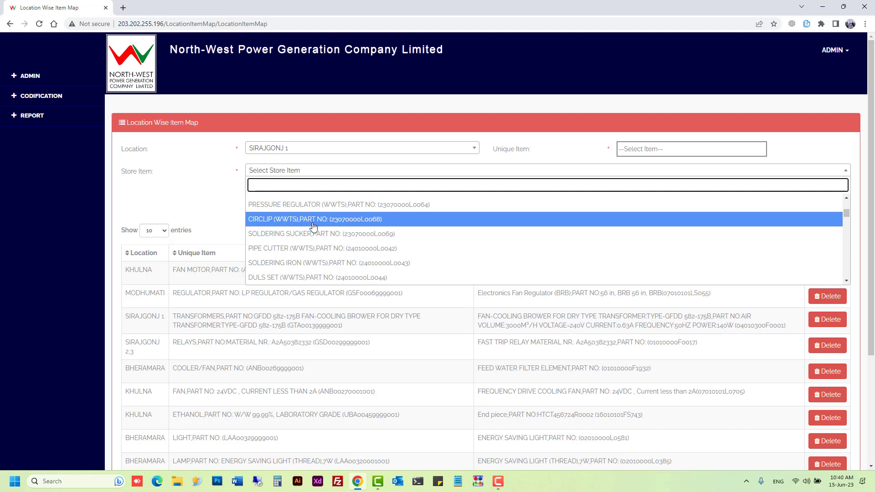
{"action": "left_click", "coordinate": [313, 227]}
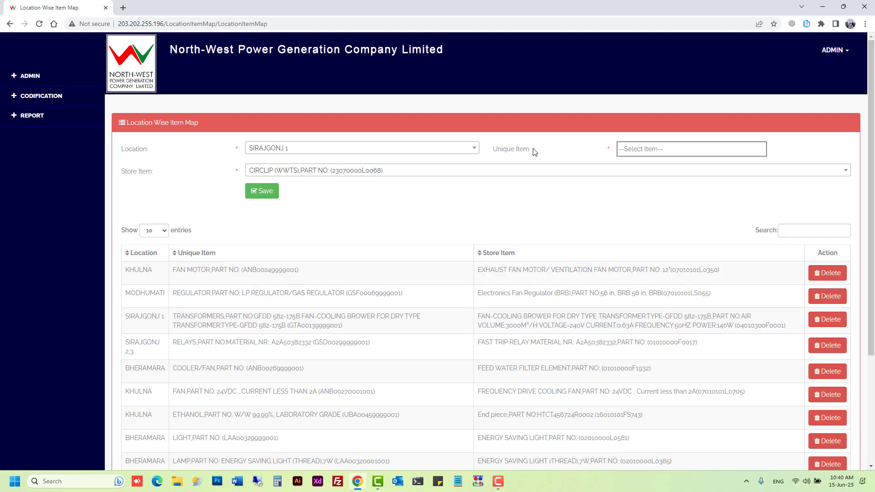
{"action": "left_click_drag", "start_coordinate": [532, 149], "coordinate": [494, 149]}
{"action": "left_click", "coordinate": [762, 152]}
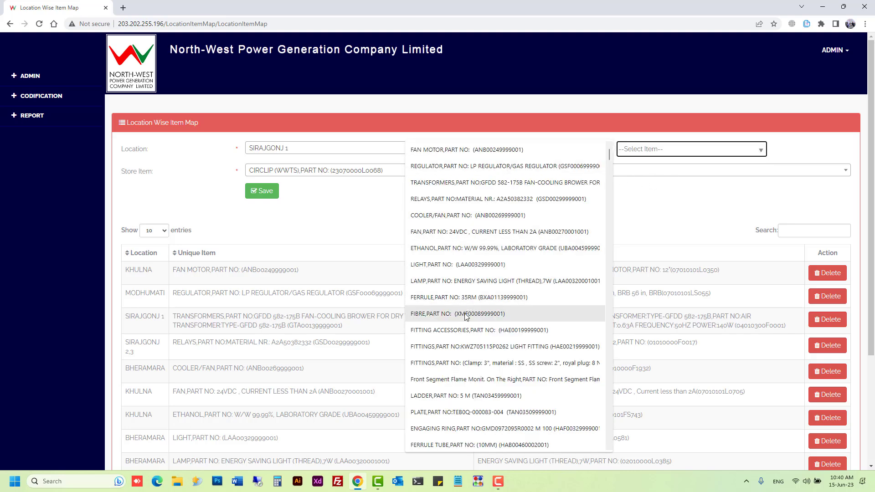
{"action": "left_click", "coordinate": [438, 321]}
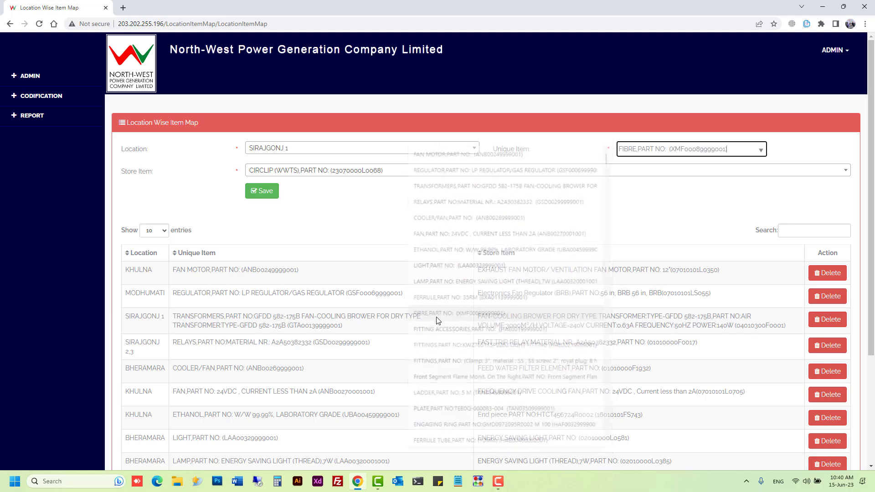
{"action": "double_click", "coordinate": [497, 151]}
{"action": "left_click_drag", "start_coordinate": [522, 152], "coordinate": [533, 153]}
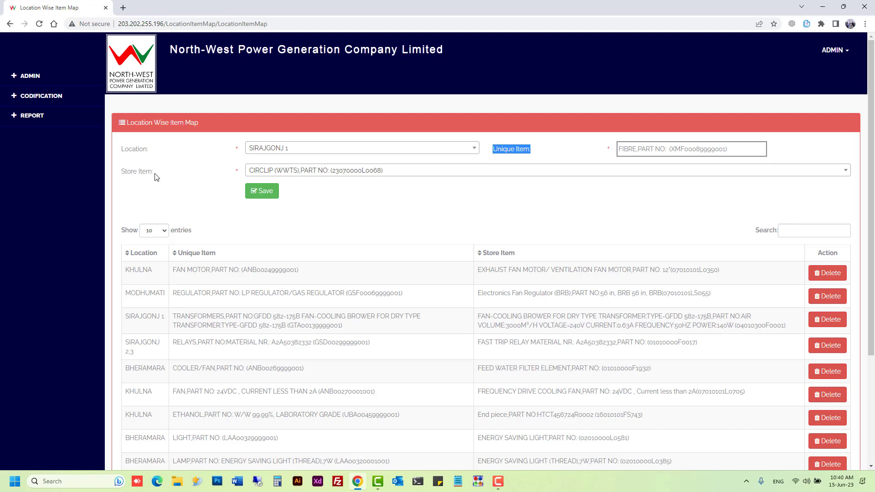
{"action": "left_click_drag", "start_coordinate": [121, 172], "coordinate": [153, 172]}
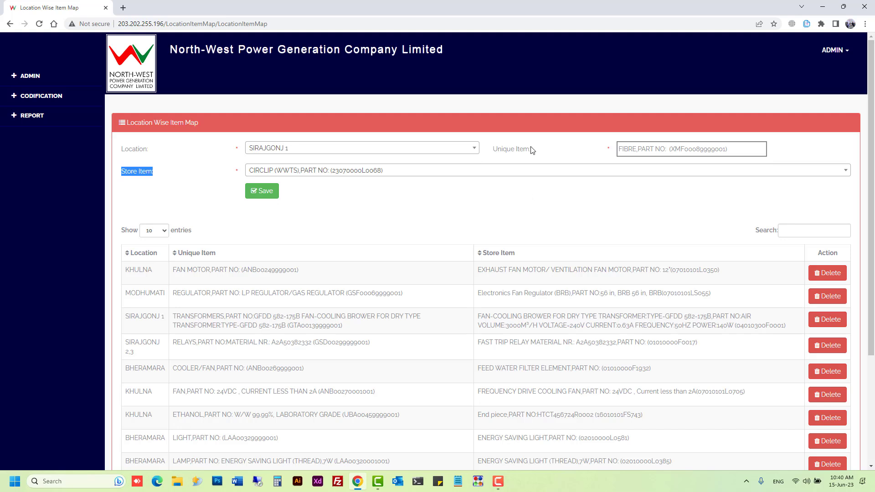
{"action": "left_click_drag", "start_coordinate": [532, 151], "coordinate": [496, 154]}
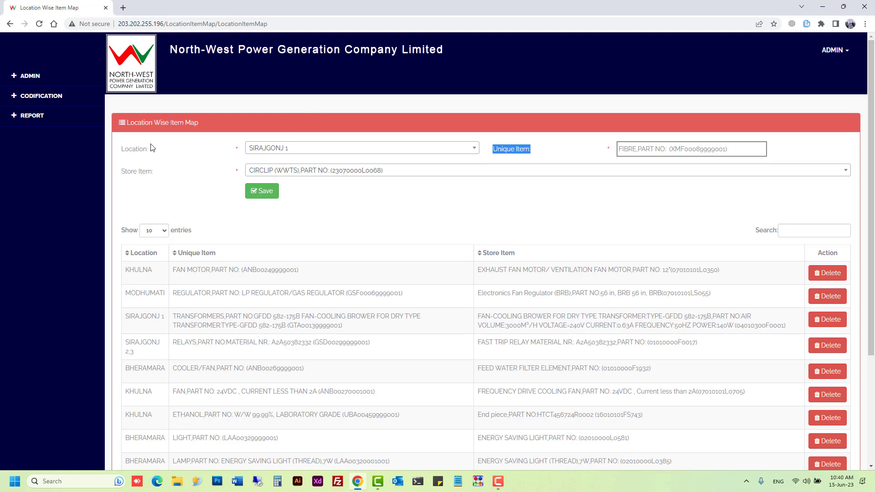
Step: Go to the All Item page under Codification
{"action": "left_click", "coordinate": [49, 99]}
{"action": "left_click", "coordinate": [48, 114]}
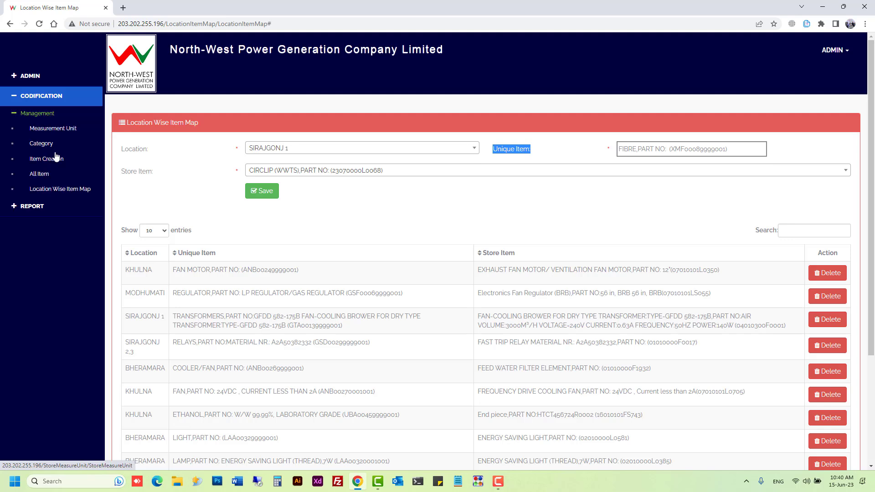
{"action": "right_click", "coordinate": [40, 178]}
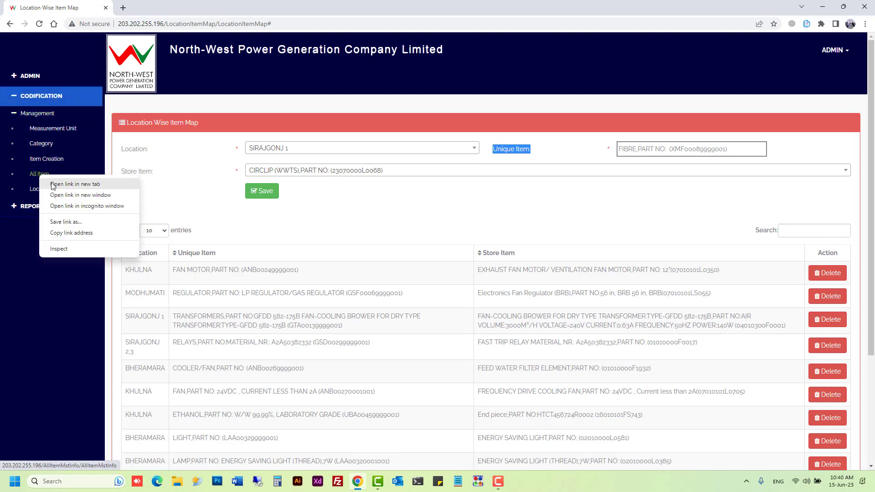
{"action": "left_click", "coordinate": [29, 177]}
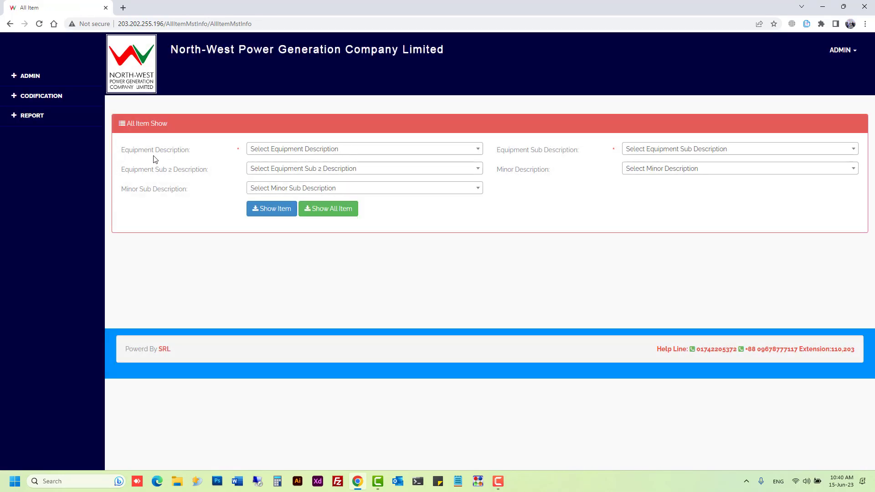
{"action": "left_click_drag", "start_coordinate": [194, 156], "coordinate": [132, 169]}
Step: List items for Mechanical equipment(A) with the Valves, dampers and actuators sub description
{"action": "left_click", "coordinate": [358, 148]}
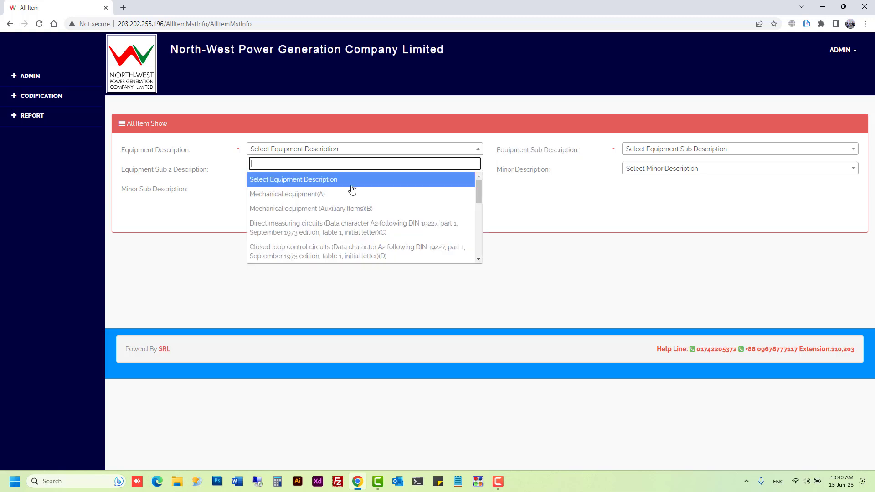
{"action": "left_click", "coordinate": [353, 194]}
{"action": "left_click", "coordinate": [688, 149]}
{"action": "left_click", "coordinate": [674, 192]}
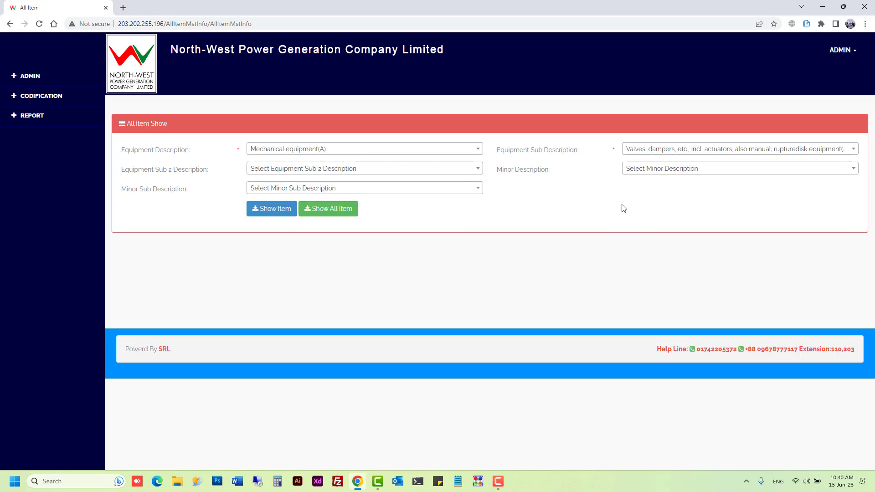
{"action": "left_click", "coordinate": [271, 216]}
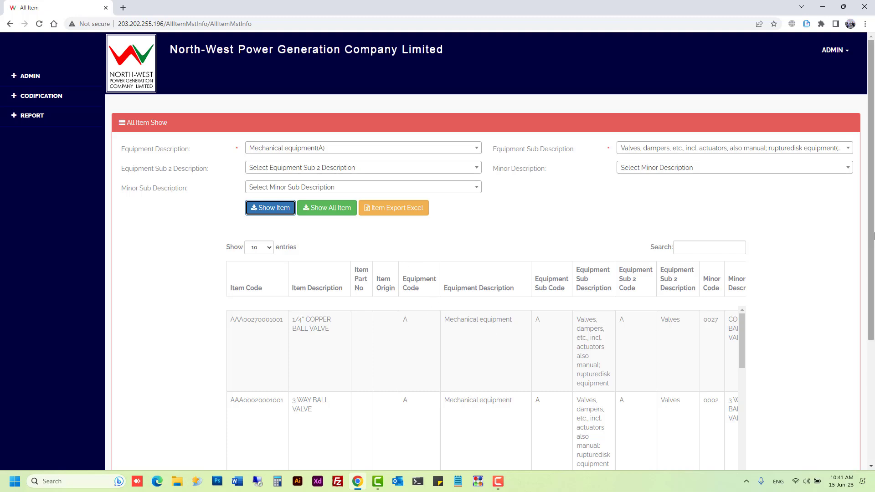
Step: Narrow the 1,144-item list by Equipment Sub 2 Valves, leaving 845 entries
{"action": "scroll", "coordinate": [874, 236], "scroll_direction": "down", "scroll_amount": 4}
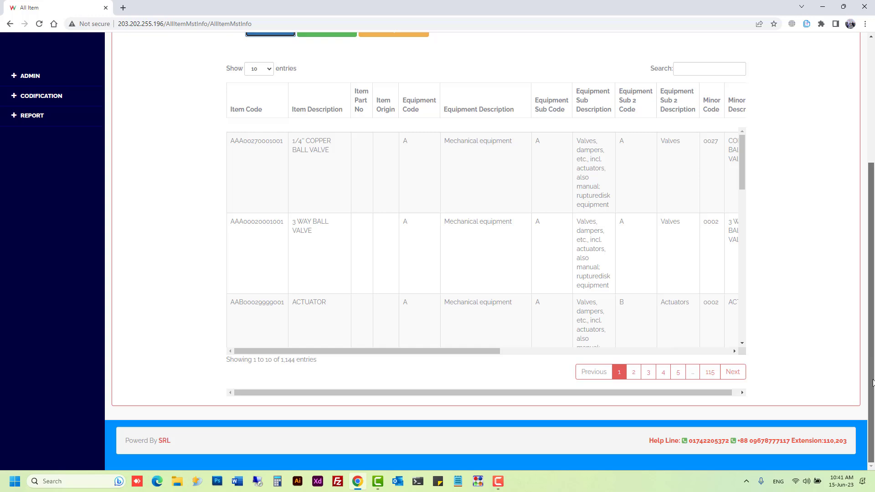
{"action": "double_click", "coordinate": [287, 360]}
{"action": "scroll", "coordinate": [171, 388], "scroll_direction": "up", "scroll_amount": 5}
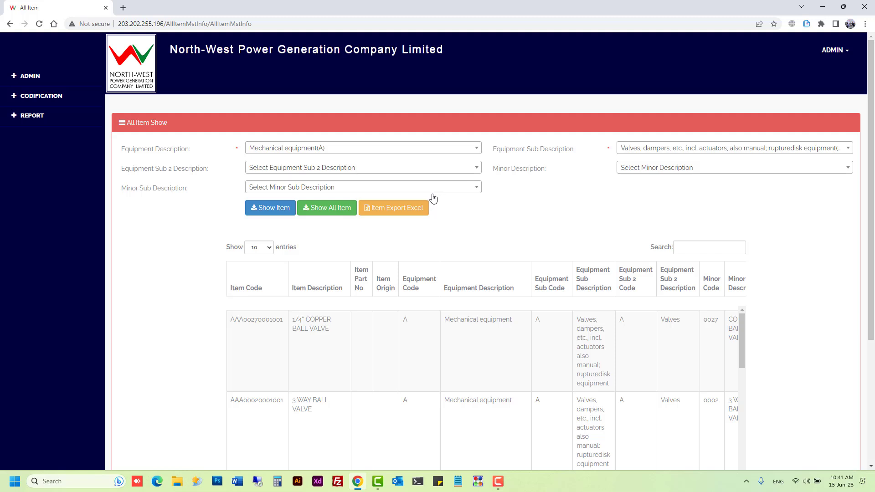
{"action": "left_click", "coordinate": [331, 171]}
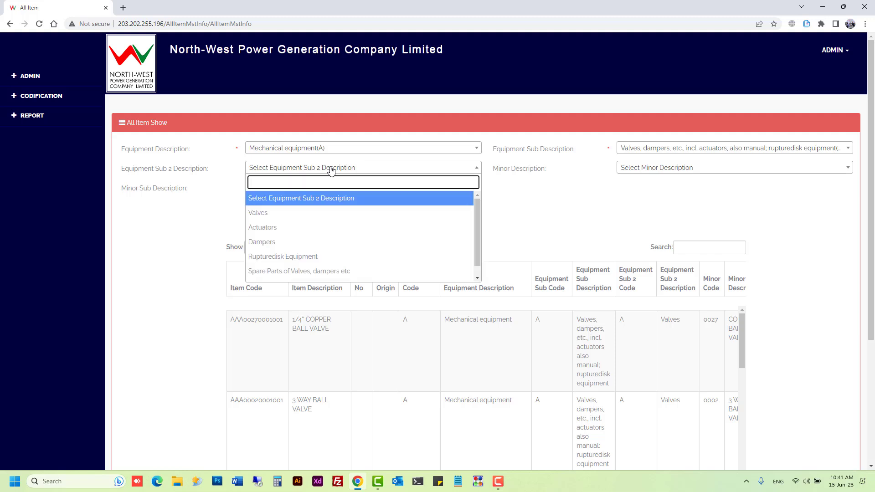
{"action": "left_click", "coordinate": [309, 213]}
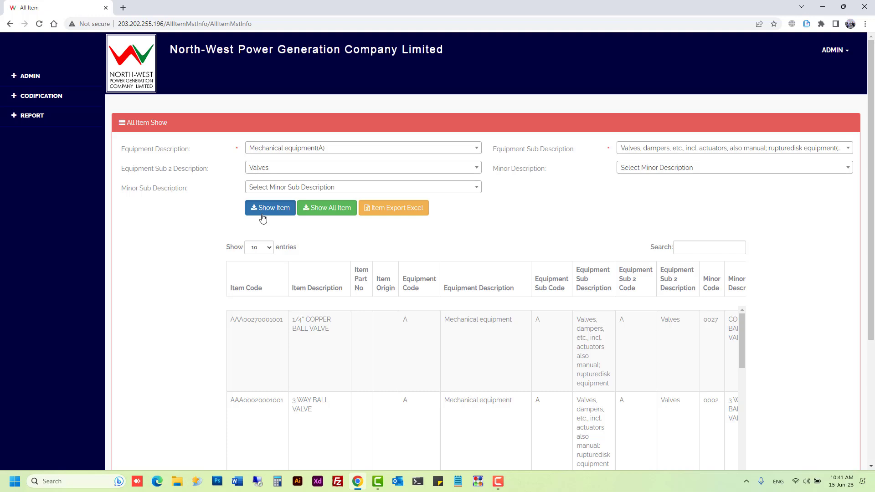
{"action": "left_click", "coordinate": [262, 214]}
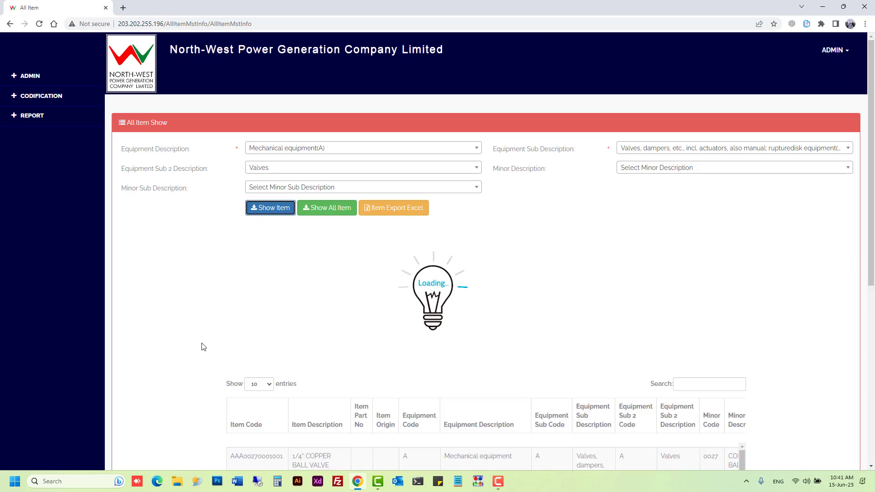
{"action": "scroll", "coordinate": [202, 351], "scroll_direction": "down", "scroll_amount": 4}
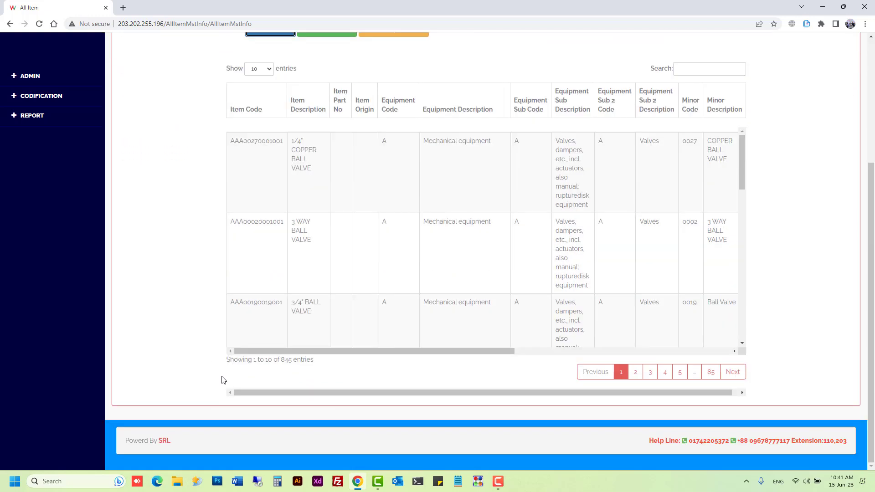
{"action": "double_click", "coordinate": [283, 363]}
{"action": "scroll", "coordinate": [197, 369], "scroll_direction": "up", "scroll_amount": 4}
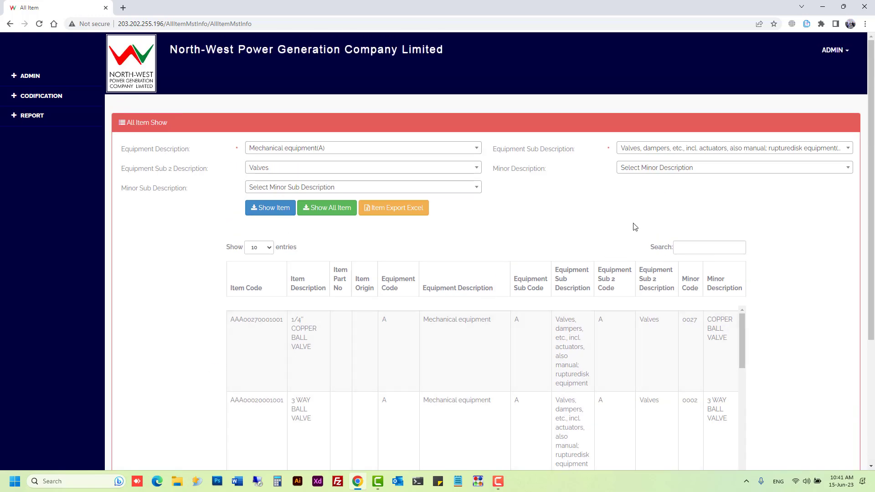
{"action": "left_click", "coordinate": [655, 173]}
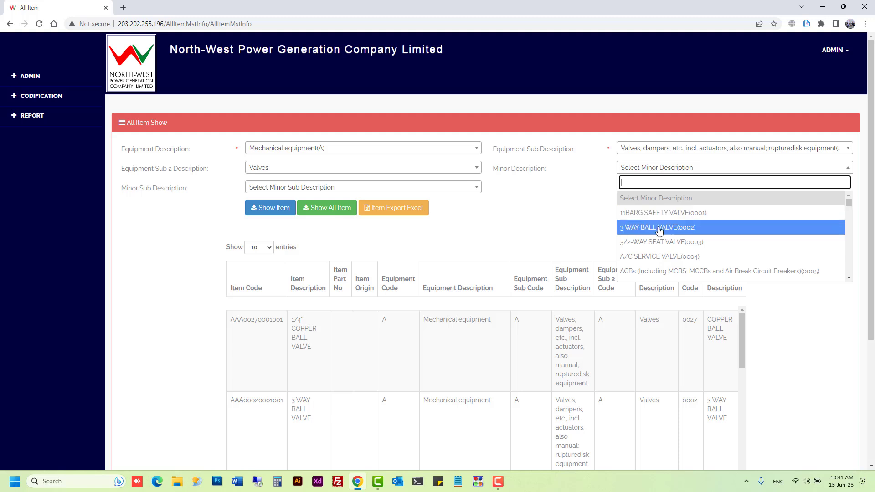
{"action": "left_click", "coordinate": [659, 230]}
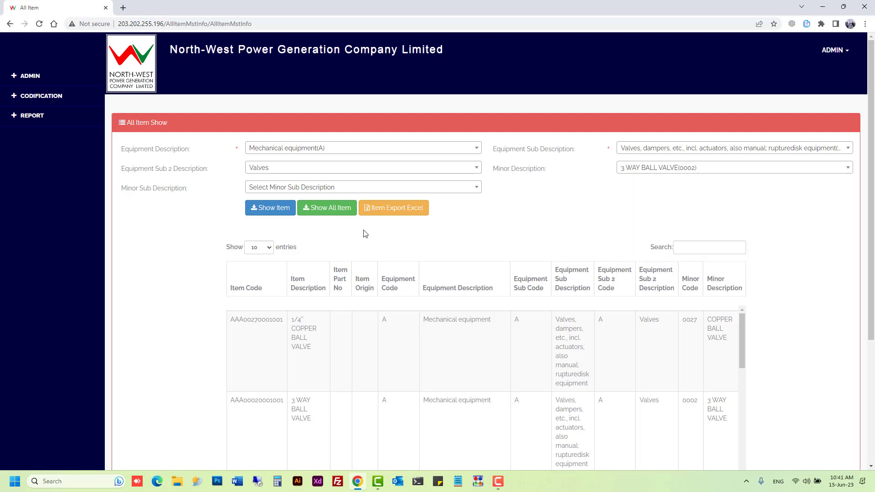
{"action": "left_click", "coordinate": [273, 214]}
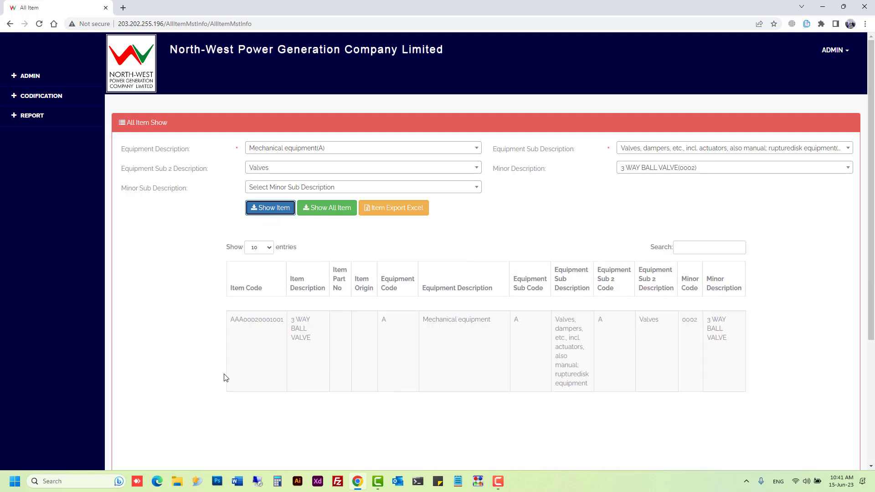
{"action": "left_click", "coordinate": [699, 169]}
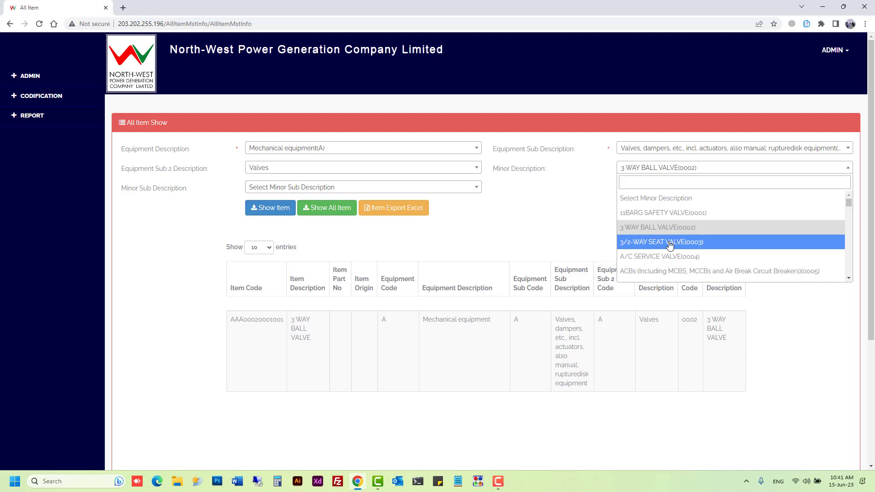
{"action": "left_click", "coordinate": [713, 245]}
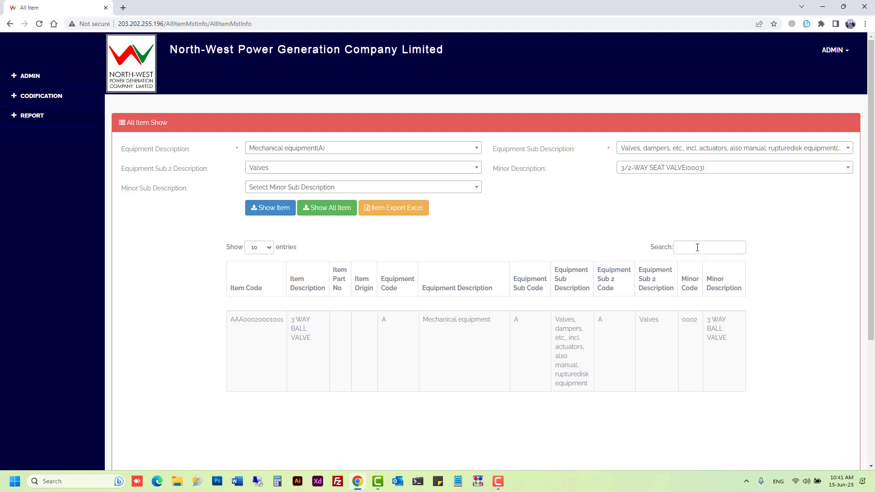
{"action": "left_click", "coordinate": [278, 208]}
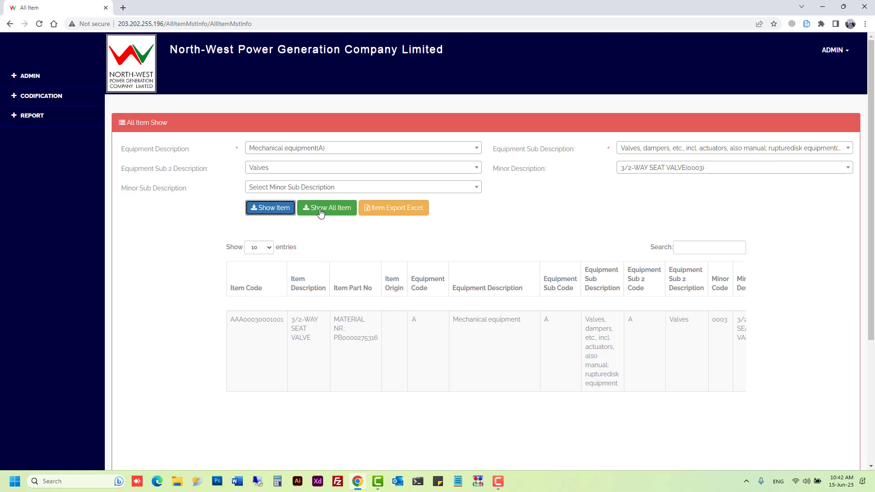
Step: Open REPORT > All Report > Location Item Report and set the location to SIRAJGONJ 1
{"action": "left_click", "coordinate": [52, 118]}
{"action": "left_click", "coordinate": [32, 133]}
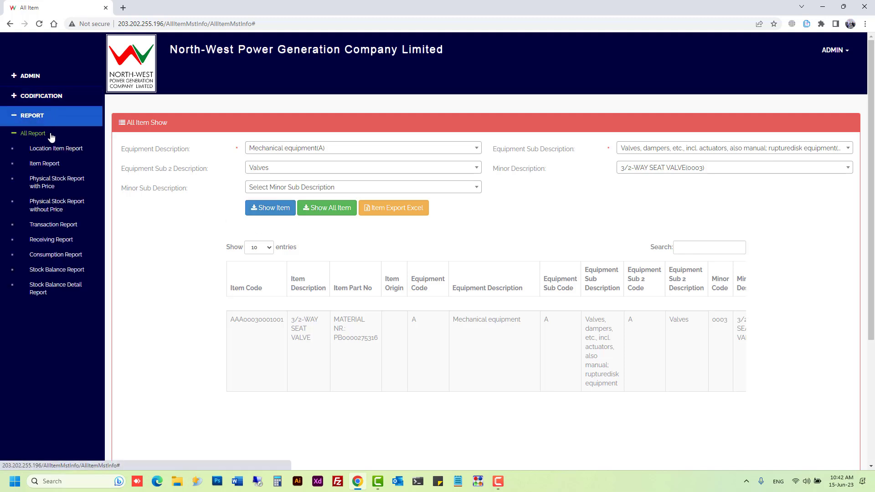
{"action": "left_click", "coordinate": [70, 157]}
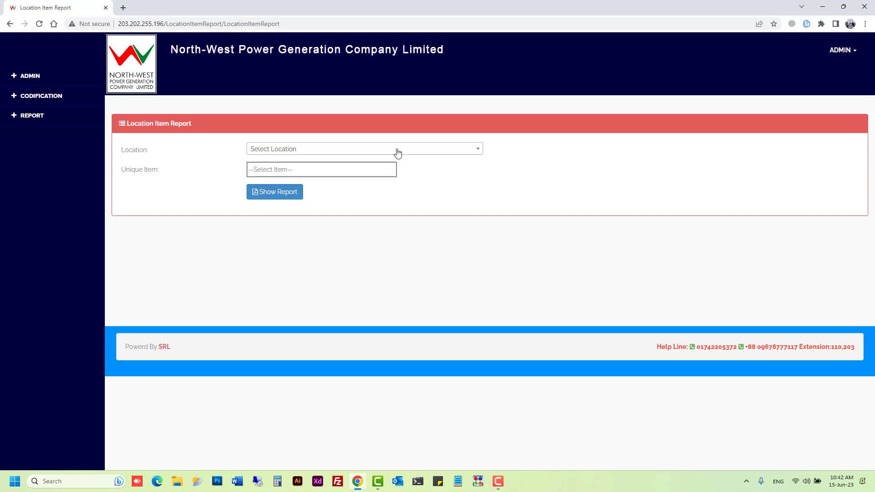
{"action": "left_click", "coordinate": [397, 153]}
{"action": "left_click", "coordinate": [291, 194]}
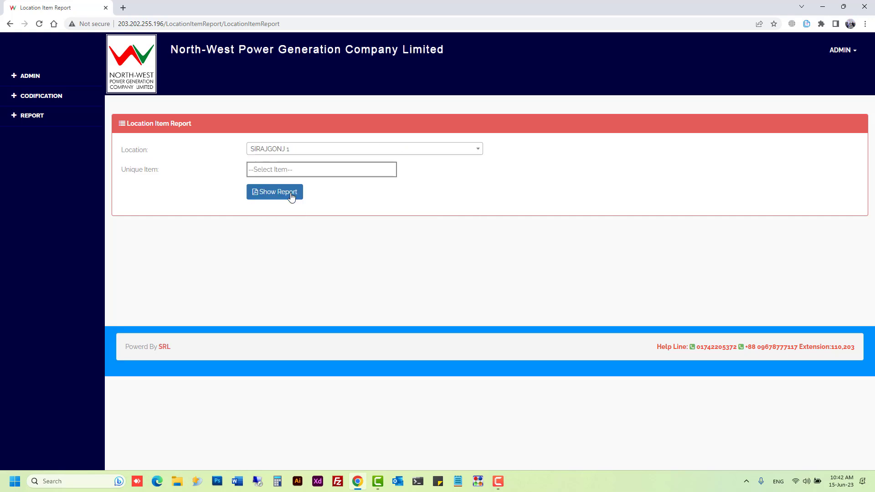
{"action": "left_click", "coordinate": [299, 149]}
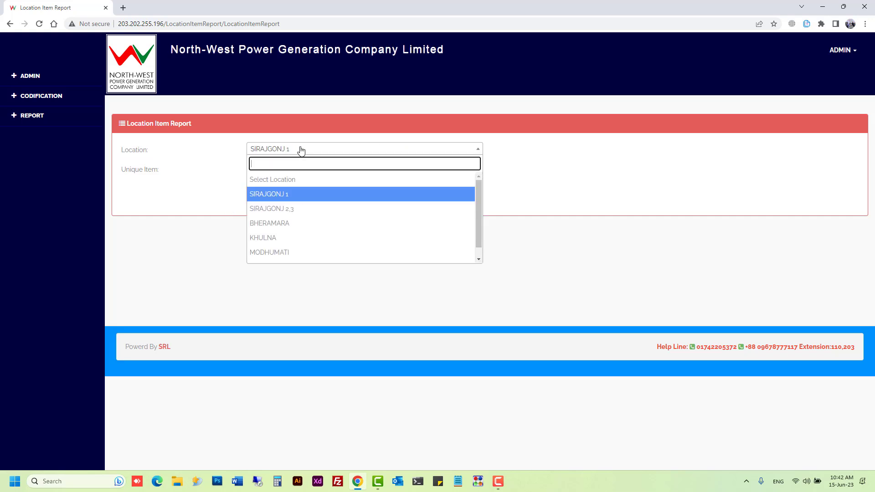
{"action": "left_click", "coordinate": [283, 179]}
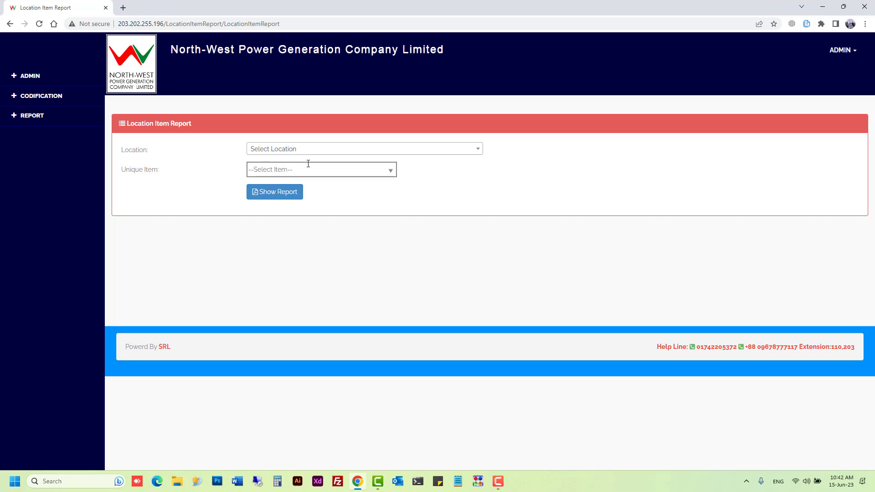
{"action": "left_click", "coordinate": [297, 151]}
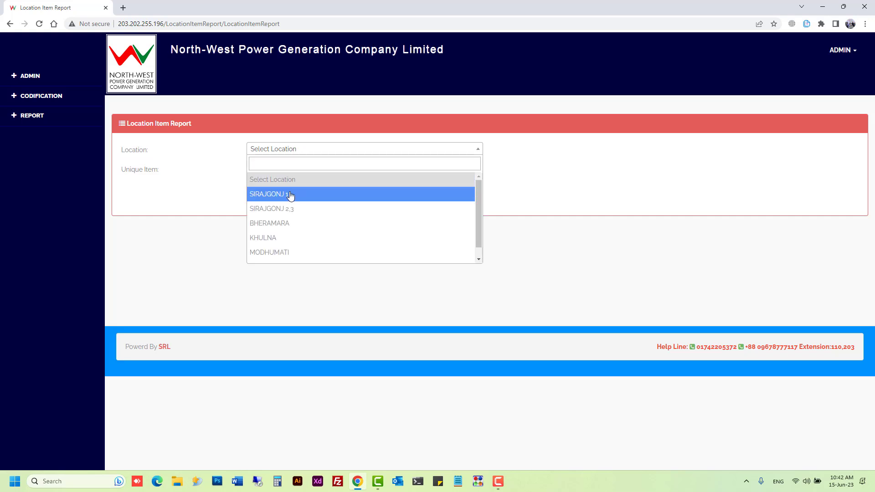
{"action": "left_click", "coordinate": [292, 195]}
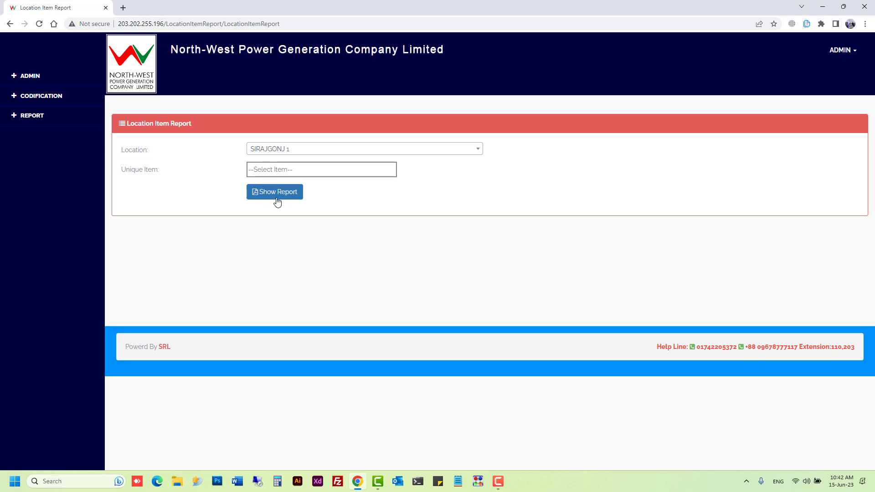
Step: Generate the report for unique item YELLOW WAX TUBE, showing available quantity 20
{"action": "left_click", "coordinate": [286, 170]}
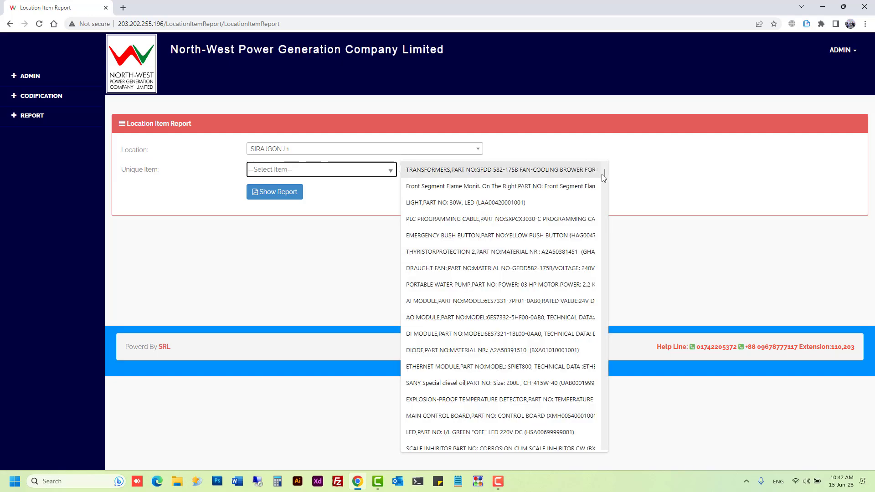
{"action": "scroll", "coordinate": [605, 225], "scroll_direction": "down", "scroll_amount": 5}
{"action": "left_click_drag", "start_coordinate": [605, 187], "coordinate": [604, 388]}
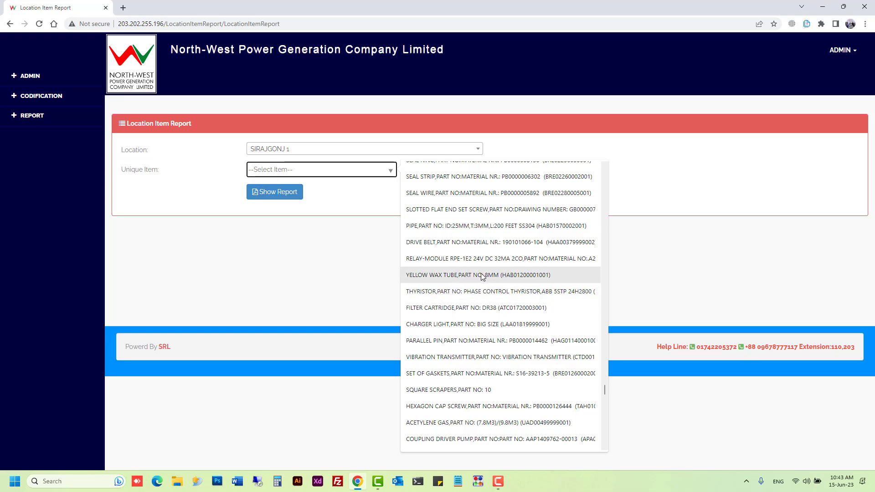
{"action": "left_click", "coordinate": [482, 276]}
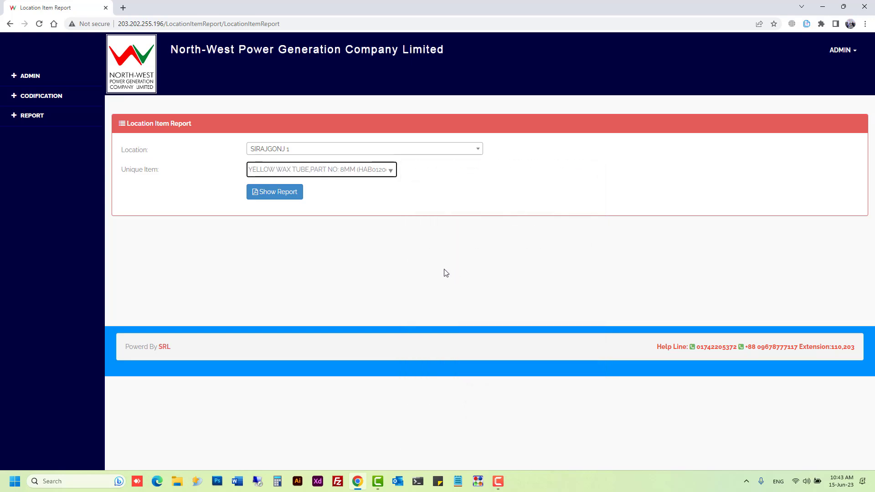
{"action": "left_click", "coordinate": [282, 196]}
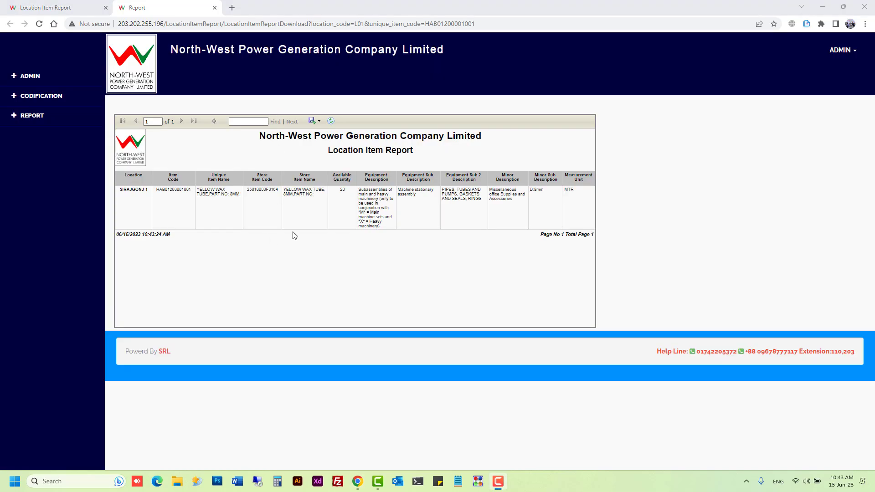
{"action": "double_click", "coordinate": [341, 190]}
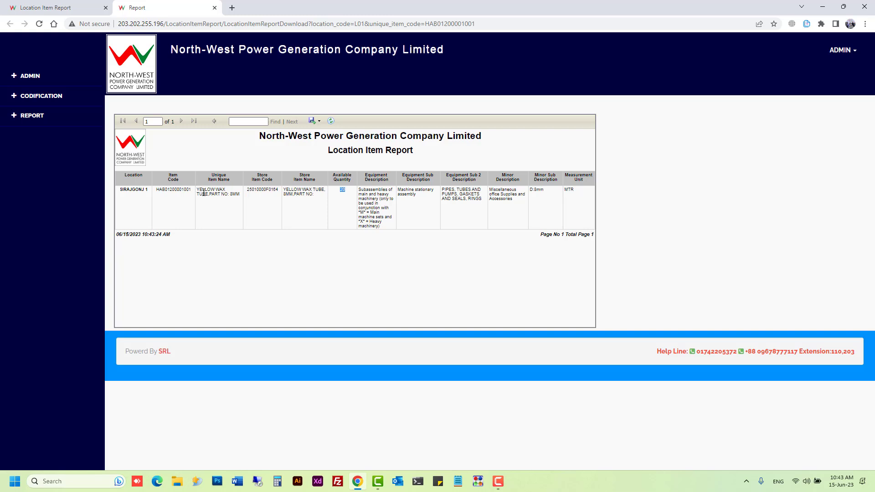
{"action": "left_click_drag", "start_coordinate": [199, 191], "coordinate": [239, 195]}
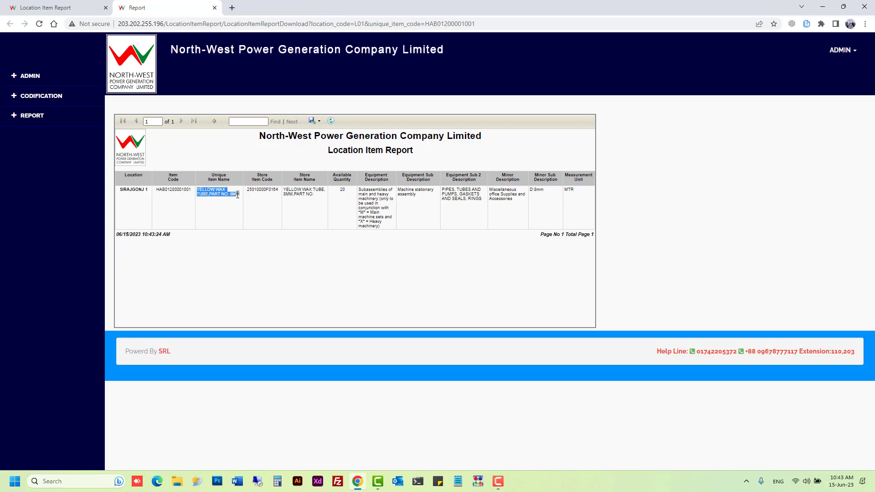
{"action": "double_click", "coordinate": [265, 192]}
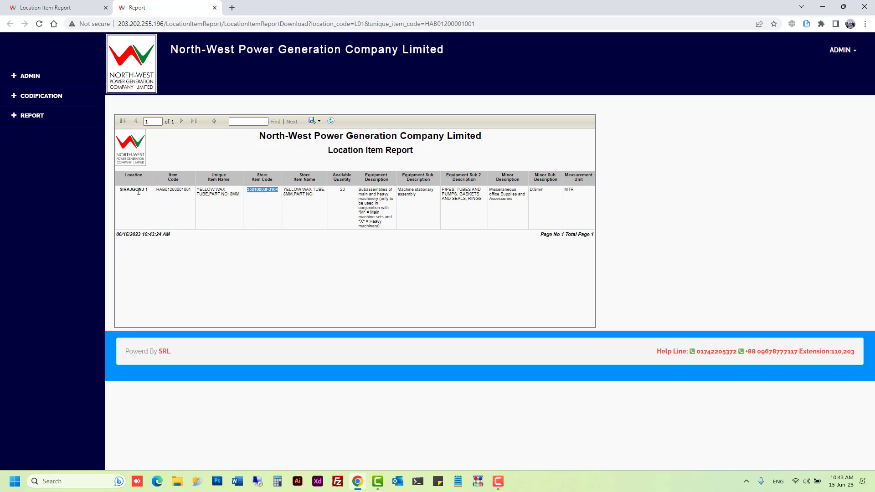
{"action": "double_click", "coordinate": [164, 190]}
{"action": "double_click", "coordinate": [263, 188]}
{"action": "left_click_drag", "start_coordinate": [322, 196], "coordinate": [284, 195]}
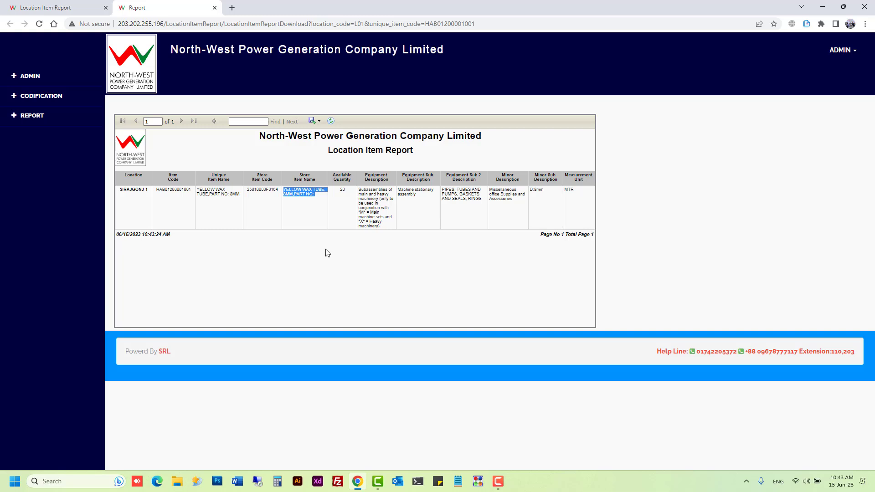
{"action": "double_click", "coordinate": [342, 191]}
Step: Expand REPORT > All Report in the sidebar to list every report link
{"action": "left_click", "coordinate": [45, 117]}
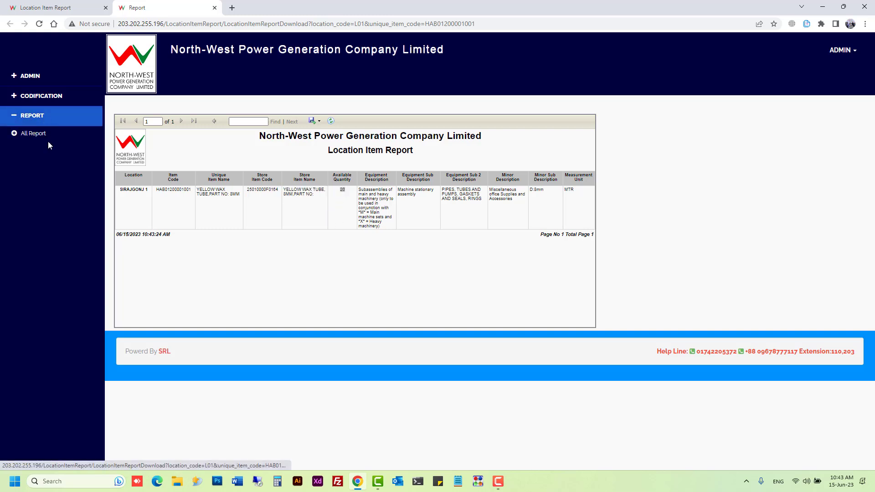
{"action": "left_click", "coordinate": [46, 133]}
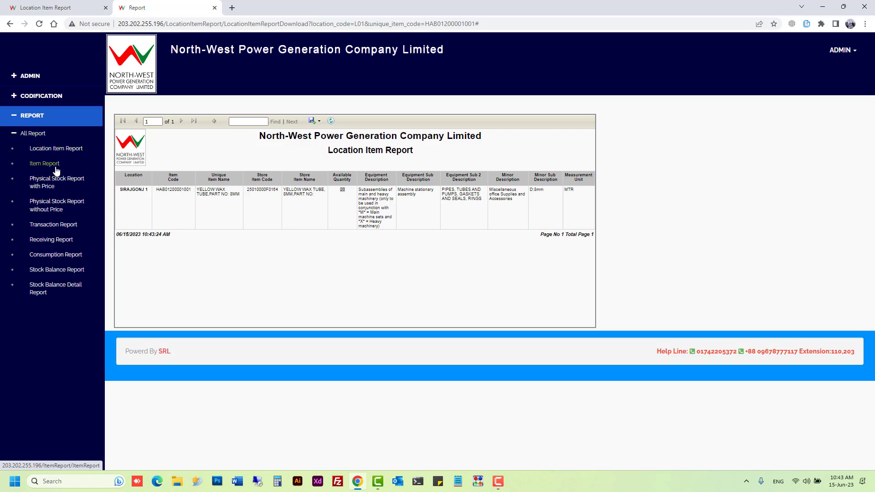